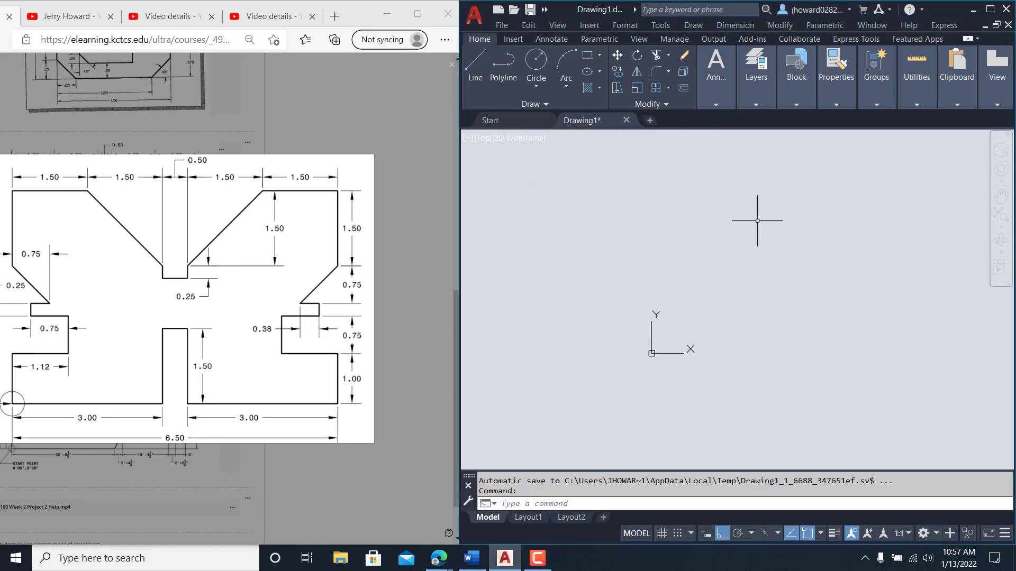
Step: Start a line at the origin 0,0 and draw the 3-unit horizontal base line
{"action": "left_click", "coordinate": [478, 64]}
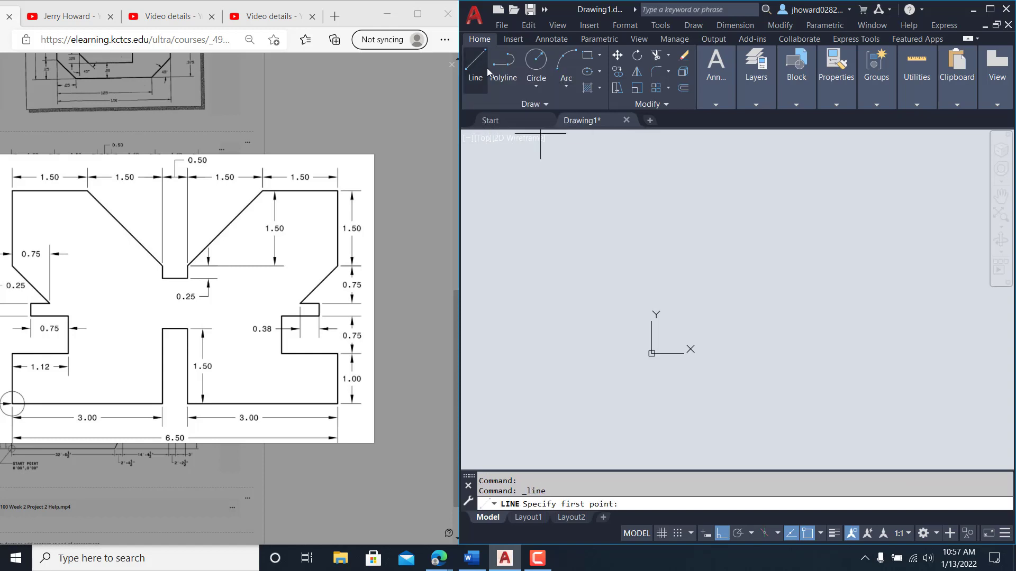
{"action": "type", "text": "0,0"}
{"action": "key", "text": "Return"}
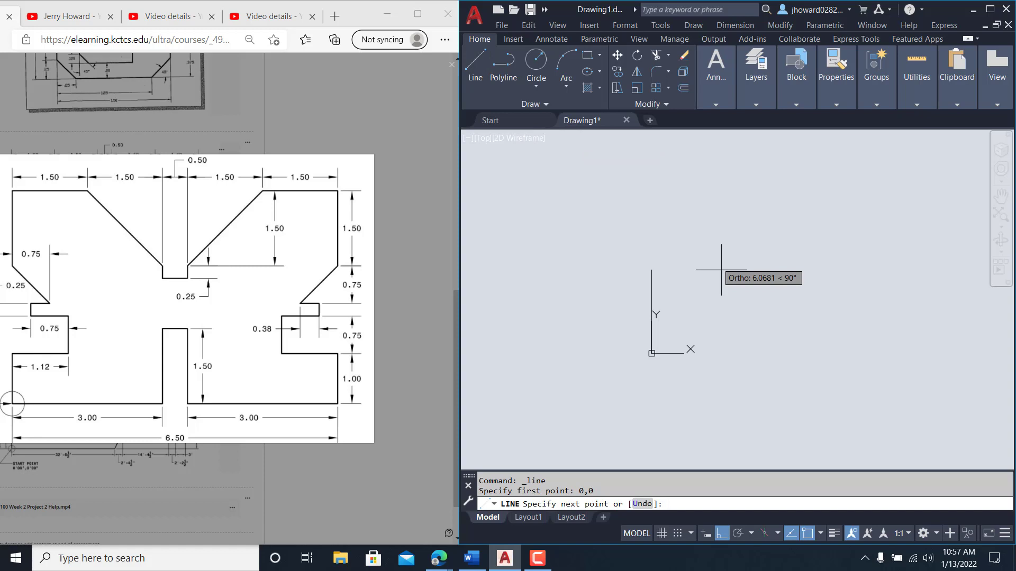
{"action": "middle_click_drag", "start_coordinate": [737, 363], "coordinate": [622, 356]}
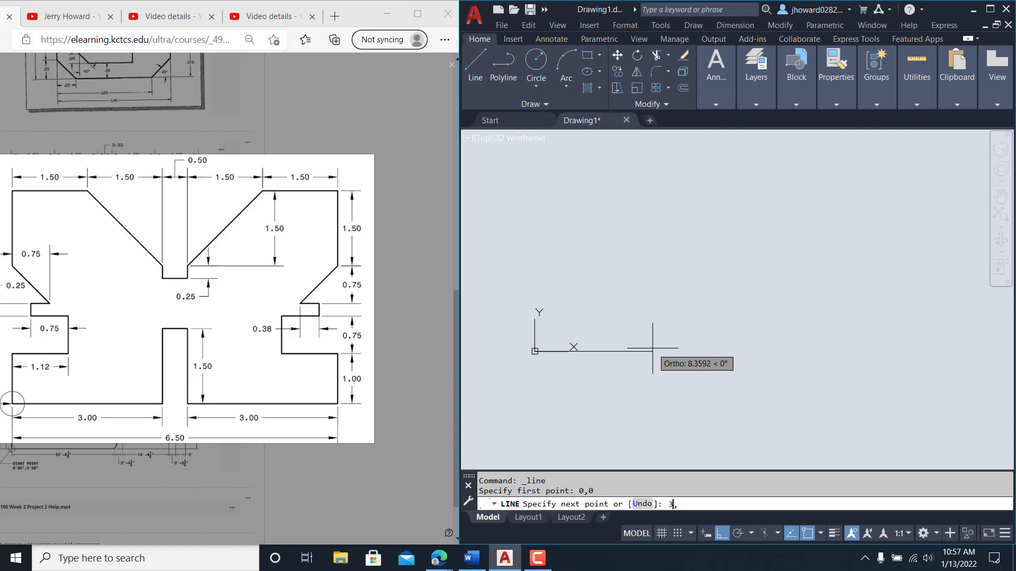
{"action": "key", "text": "Return"}
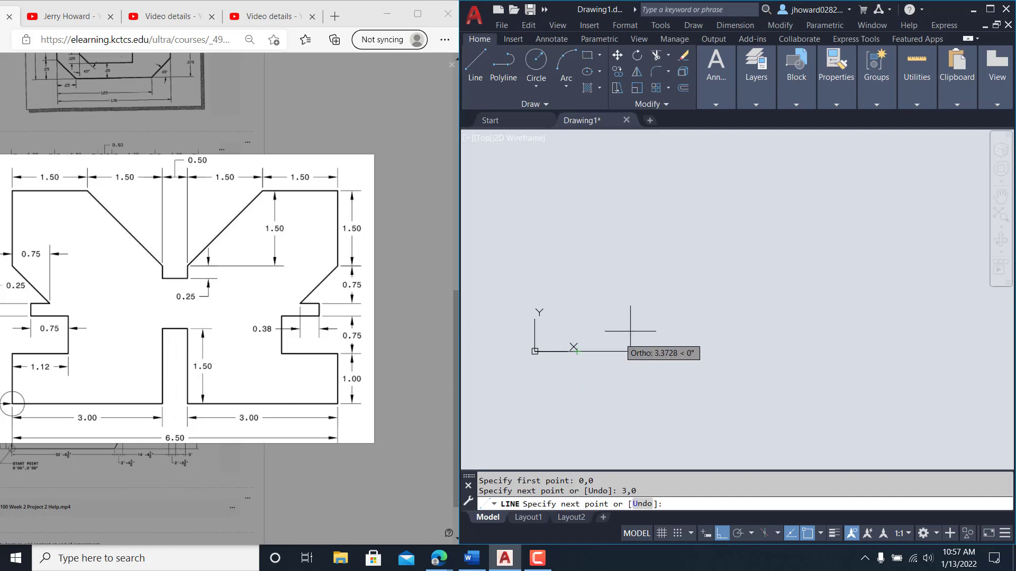
Step: Draw the central notch: 1.5 rise, 0.5 across and 1.5 drop back down
{"action": "type", "text": "@0,1"}
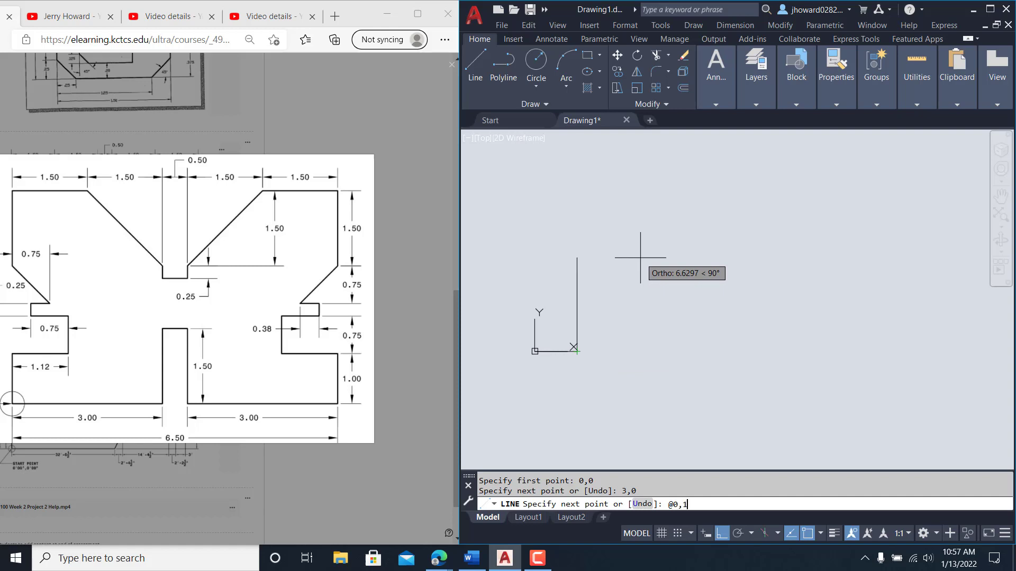
{"action": "type", "text": ".5"}
{"action": "key", "text": "Return"}
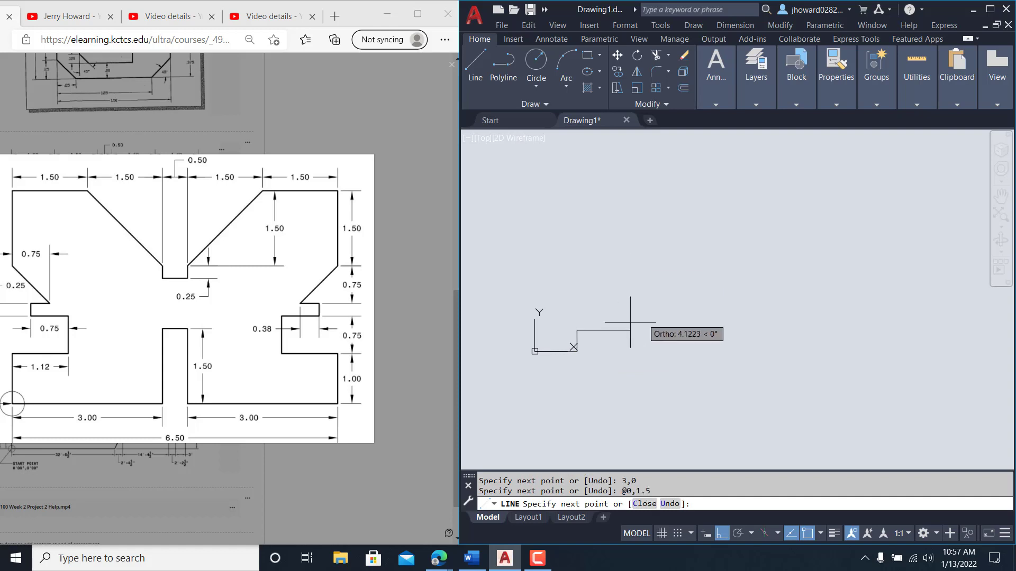
{"action": "scroll", "coordinate": [596, 335], "scroll_direction": "up", "scroll_amount": 4}
{"action": "middle_click_drag", "start_coordinate": [597, 335], "coordinate": [748, 301]}
{"action": "scroll", "coordinate": [748, 301], "scroll_direction": "up", "scroll_amount": 2}
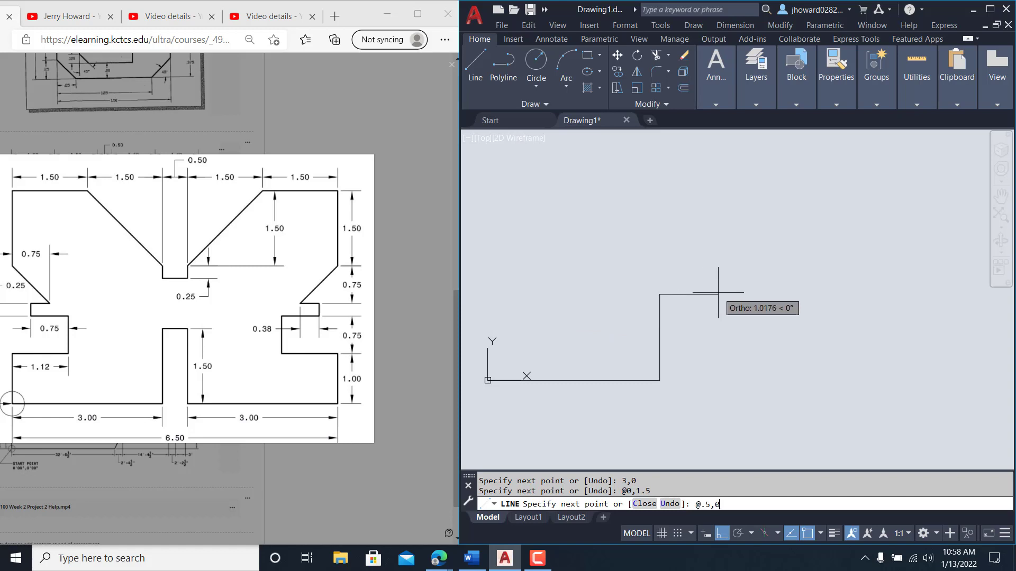
{"action": "key", "text": "Return"}
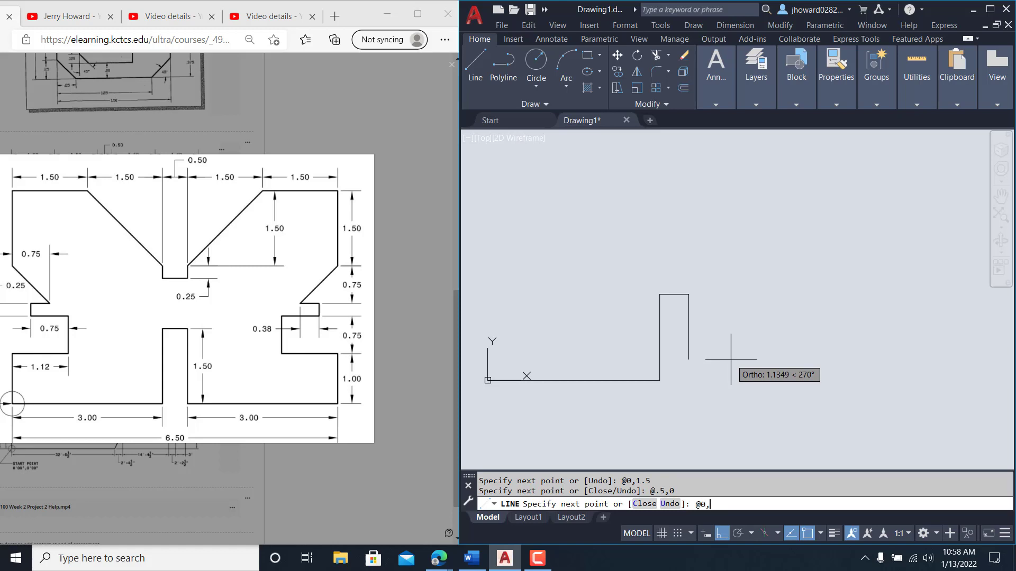
{"action": "key", "text": "Return"}
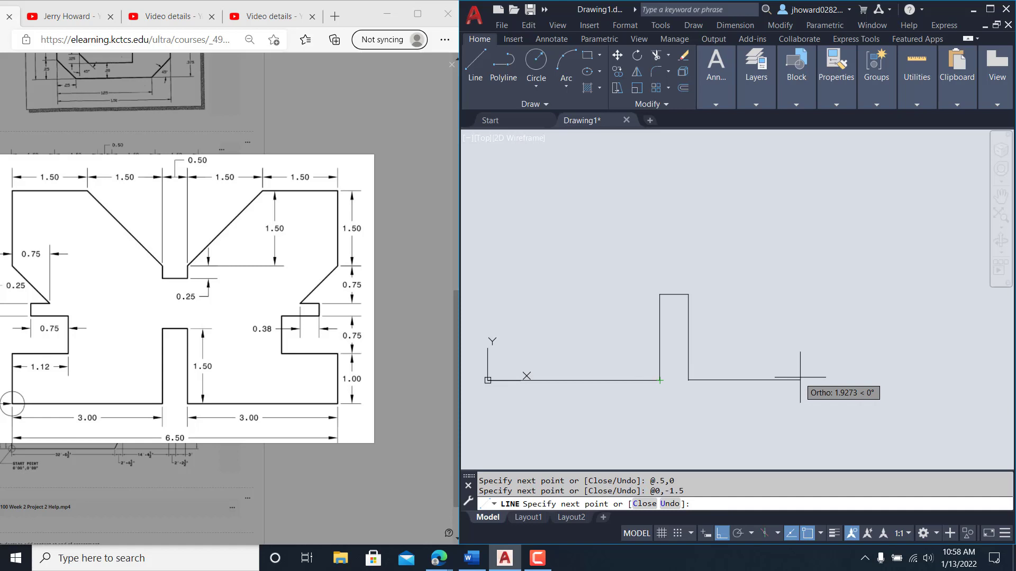
Step: Add the right 3-unit base, 1-unit rise, 1.12 step left, 0.75 rise and 0.75 step right
{"action": "type", "text": "@"}
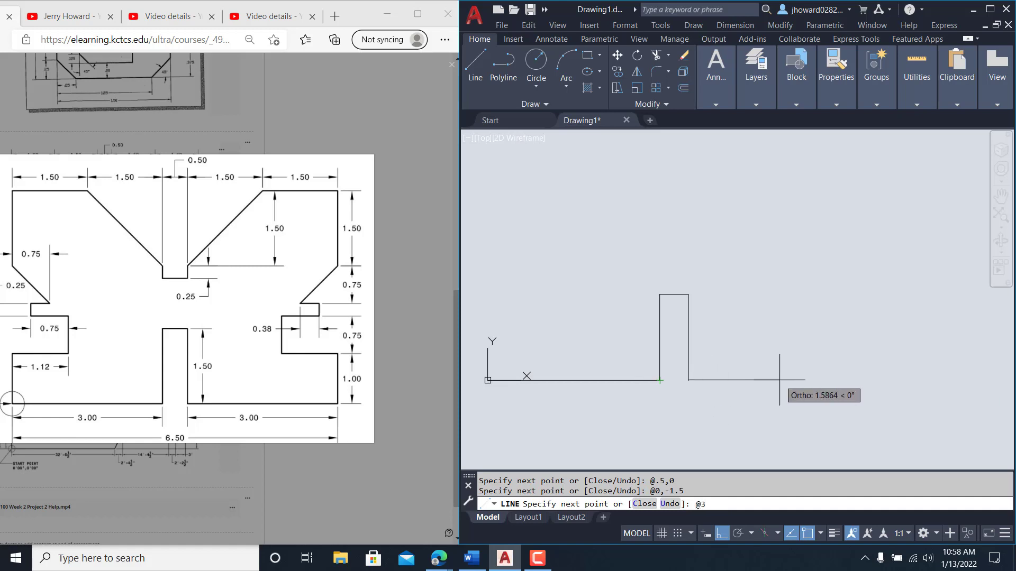
{"action": "type", "text": "3,0"}
{"action": "key", "text": "Return"}
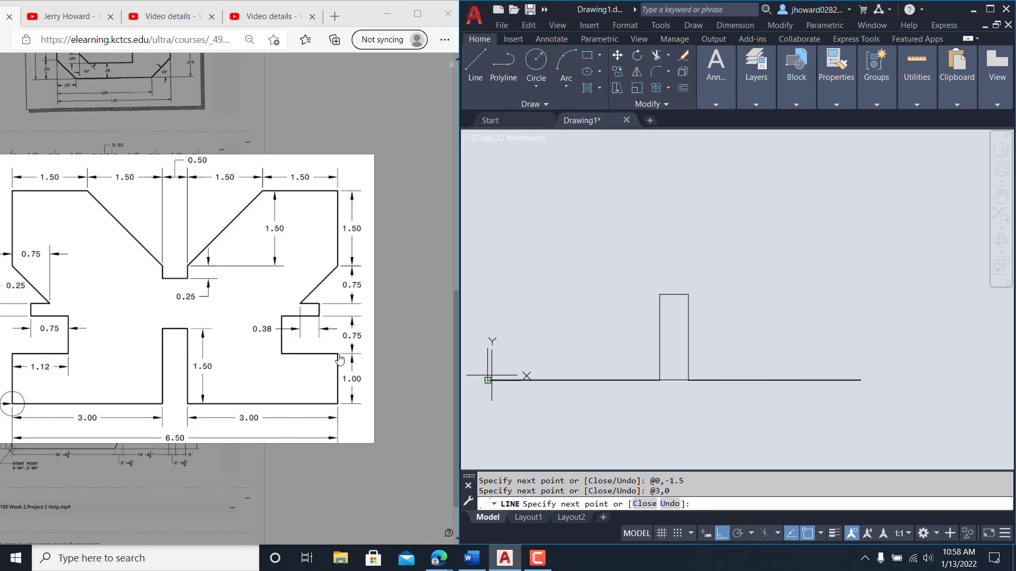
{"action": "type", "text": "@0,"}
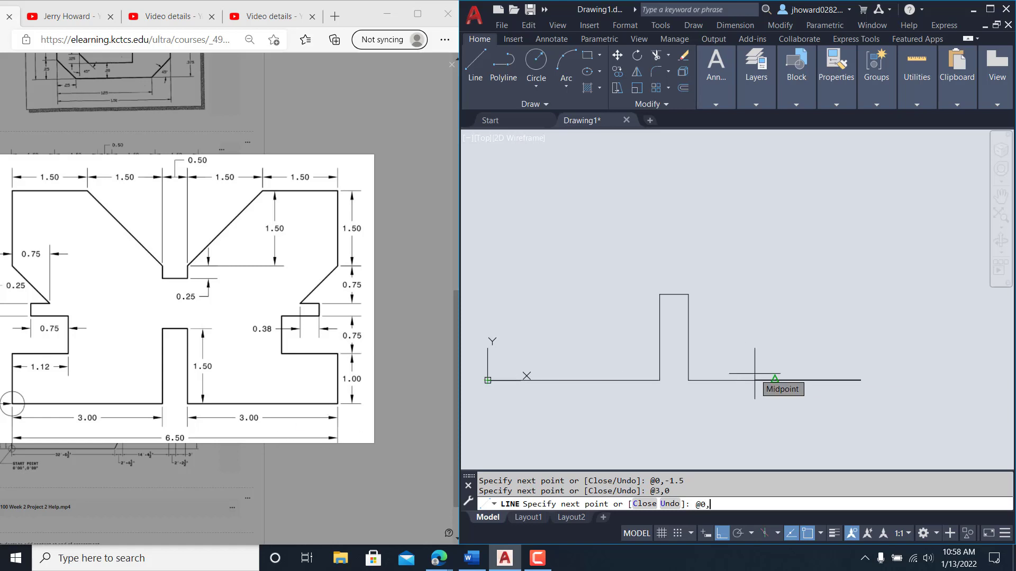
{"action": "type", "text": "1"}
{"action": "key", "text": "Return"}
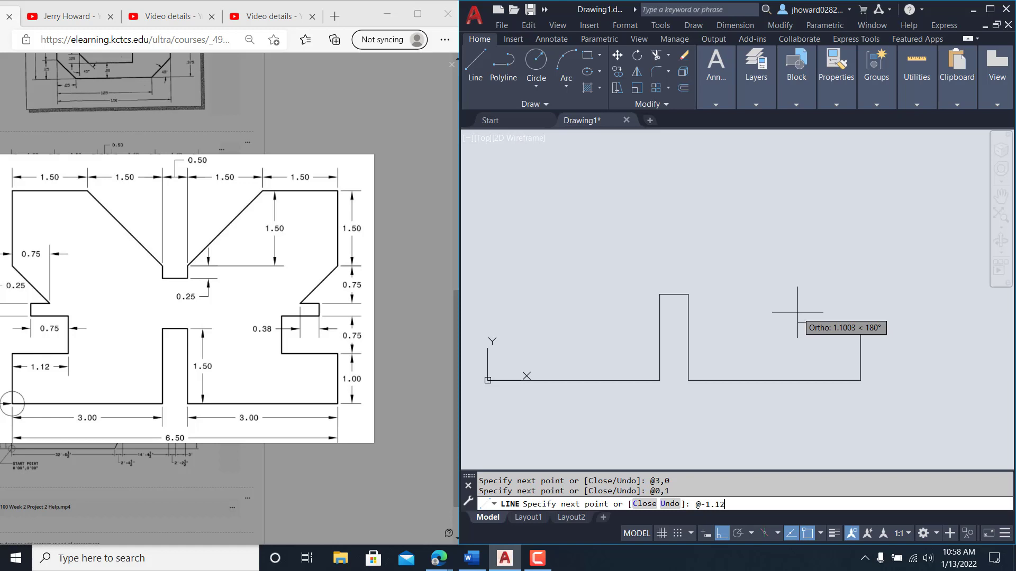
{"action": "type", "text": "0"}
{"action": "key", "text": "Return"}
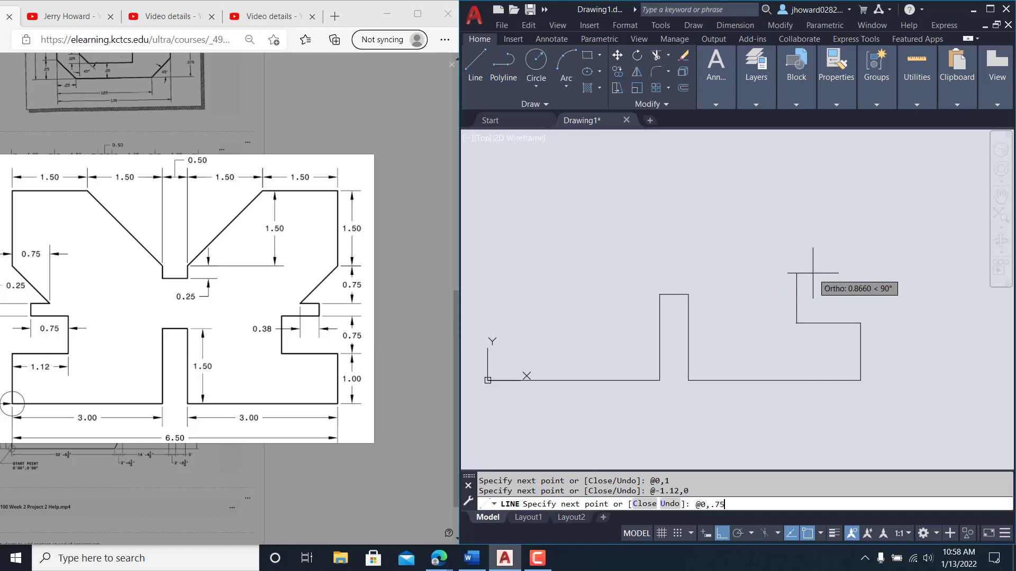
{"action": "key", "text": "Return"}
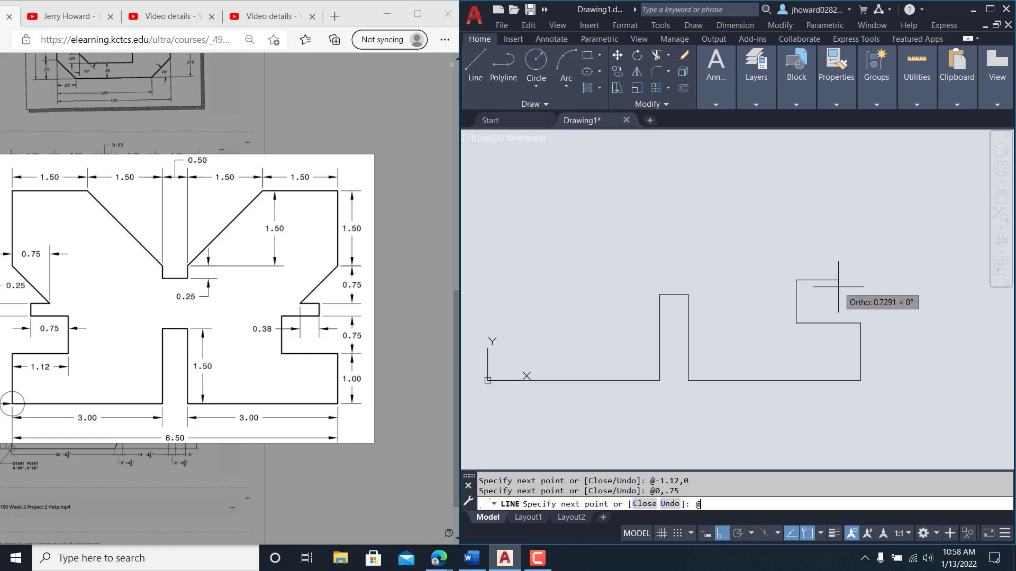
{"action": "type", "text": "@.75,0"}
{"action": "key", "text": "Return"}
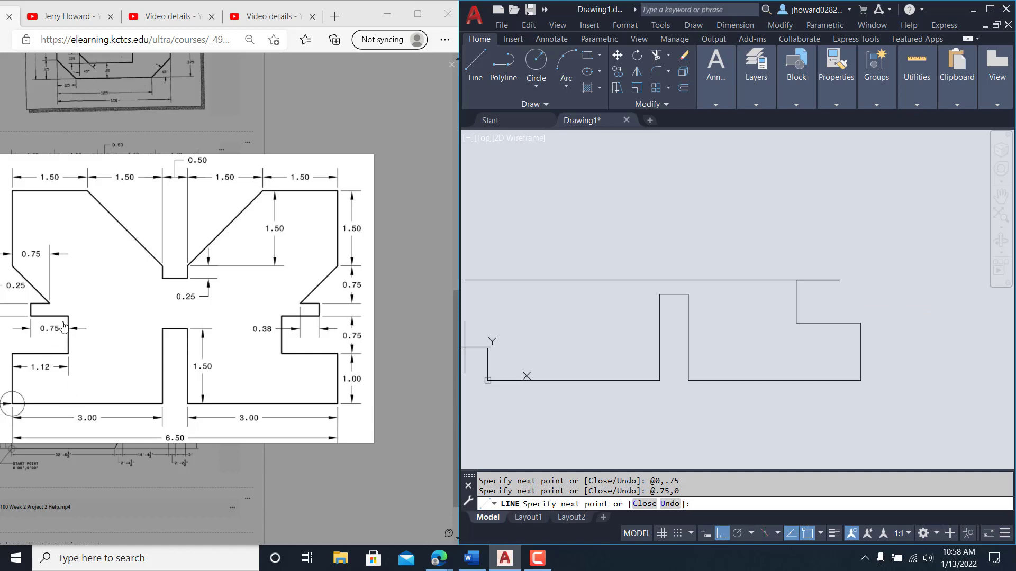
{"action": "left_click", "coordinate": [231, 335]}
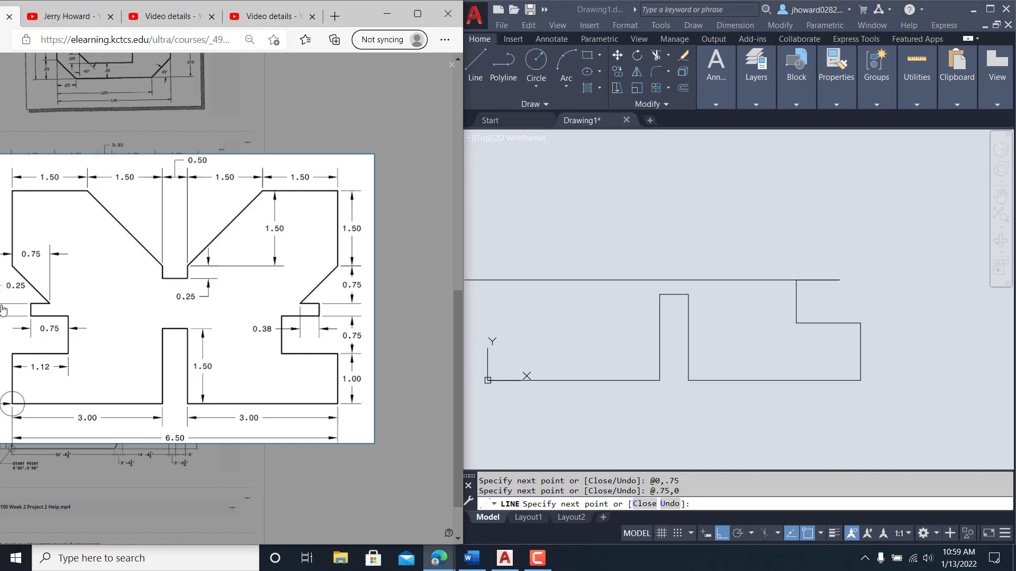
Step: Add a 0.25 rise and a 0.38 step left, then nudge the reference window right
{"action": "left_click", "coordinate": [794, 246]}
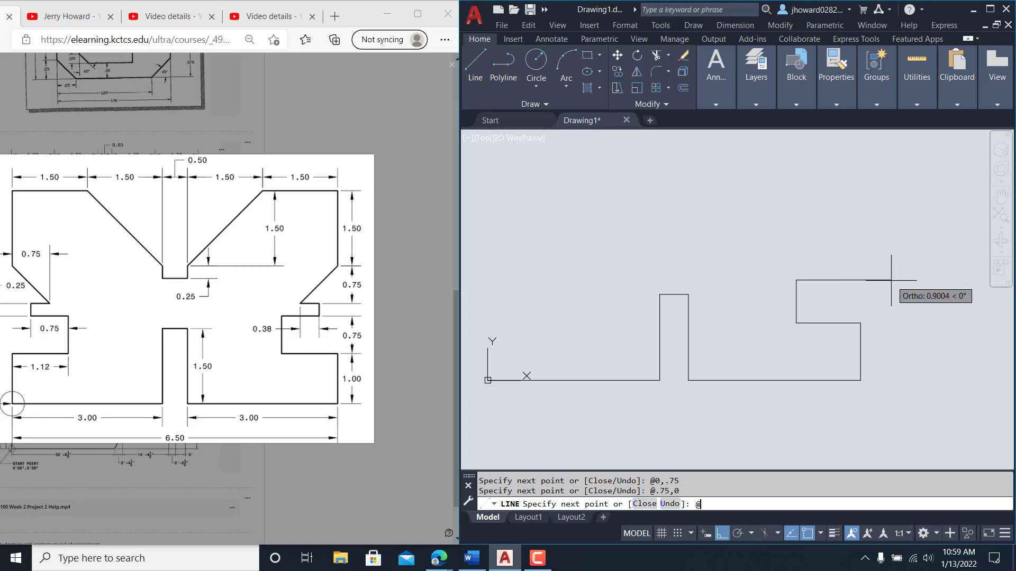
{"action": "type", "text": "@0,.25"}
{"action": "key", "text": "Return"}
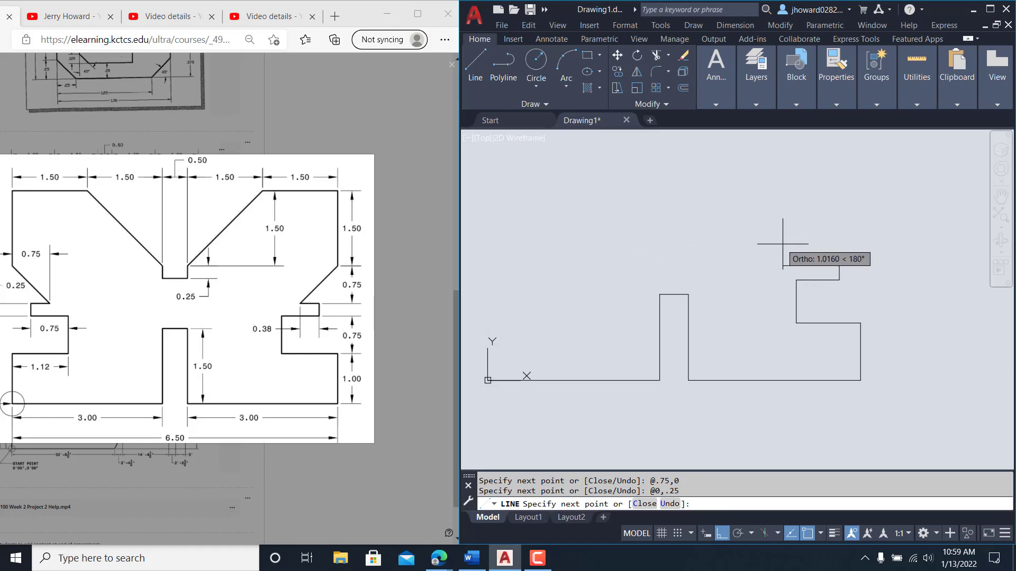
{"action": "type", "text": "@-.38"}
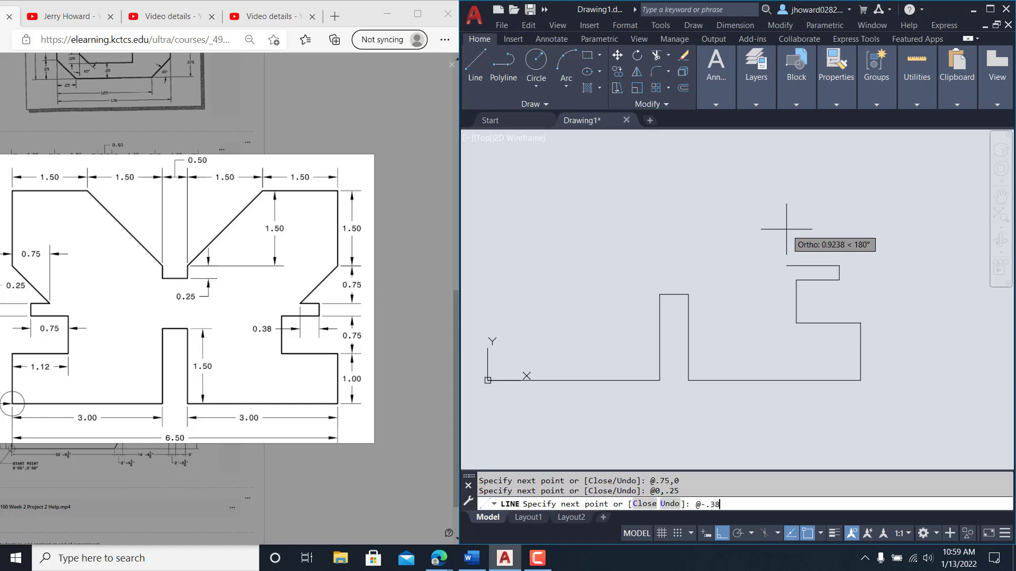
{"action": "type", "text": ",0"}
{"action": "key", "text": "Return"}
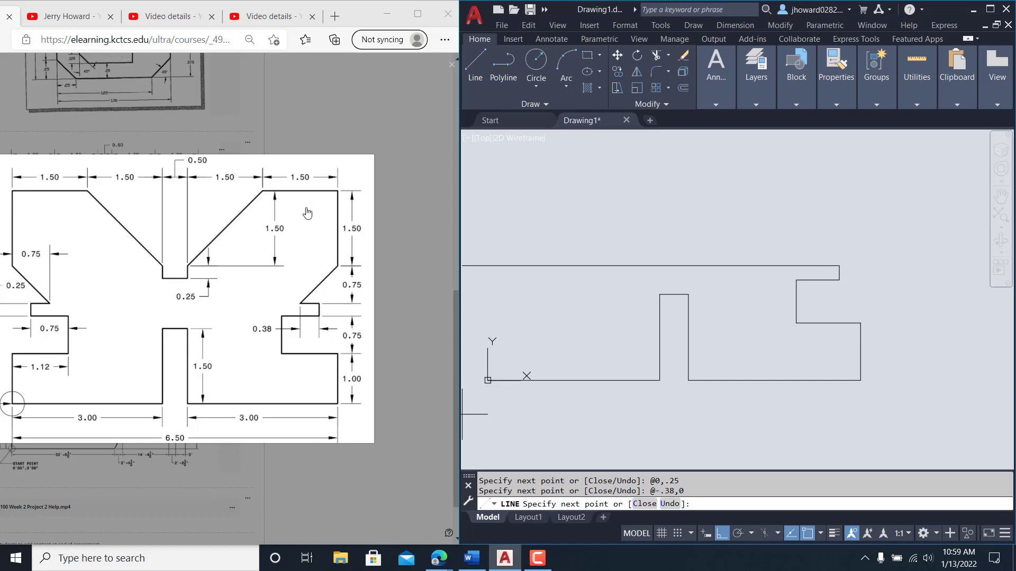
{"action": "mouse_move", "coordinate": [370, 12]}
{"action": "left_mouse_down"}
{"action": "mouse_move", "coordinate": [408, 11]}
{"action": "mouse_move", "coordinate": [389, 9]}
{"action": "left_mouse_up"}
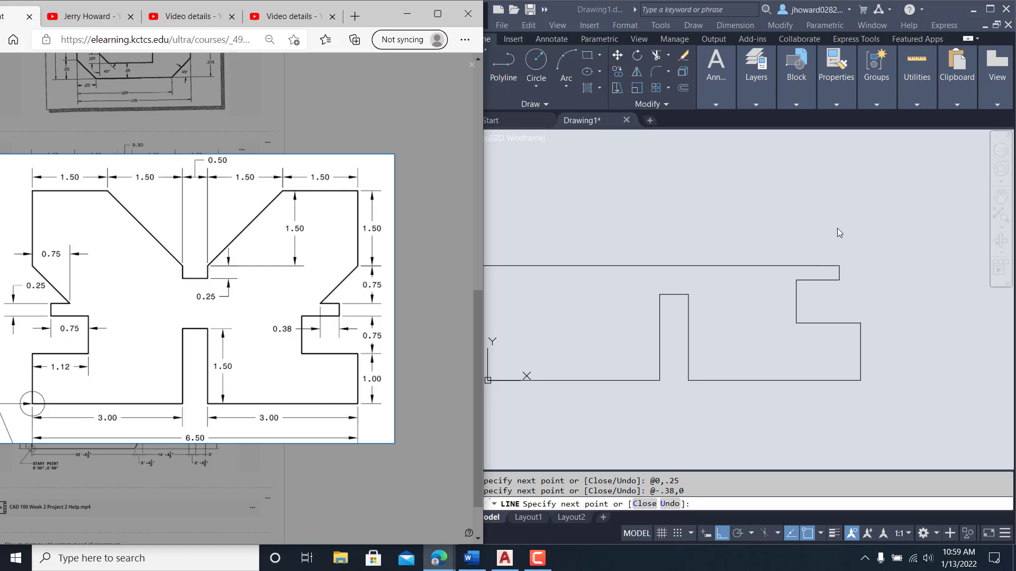
Step: Add the 0.75 diagonal chamfer and the 1.5 vertical edge up the right side
{"action": "left_click", "coordinate": [873, 231]}
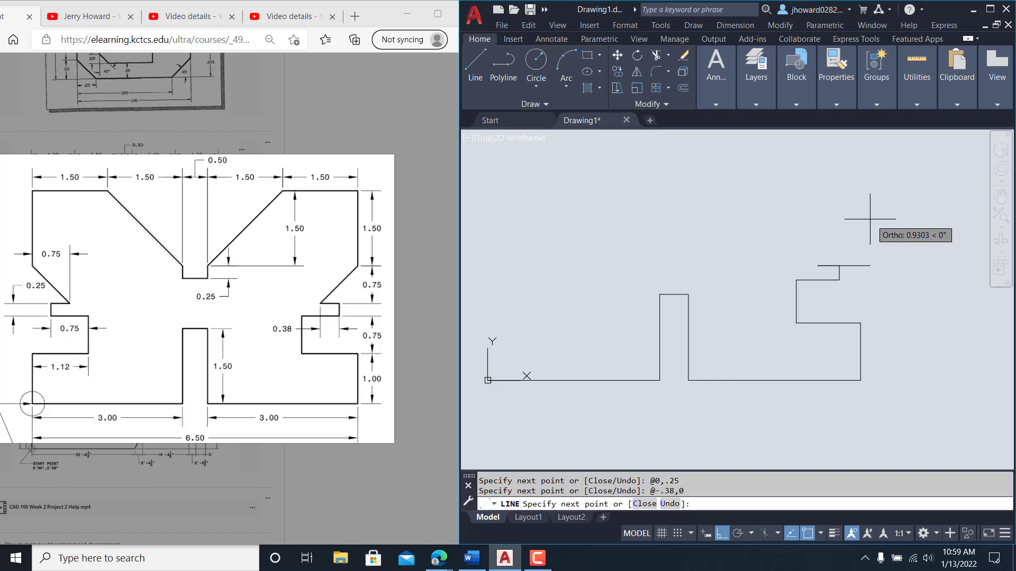
{"action": "type", "text": "@.75,"}
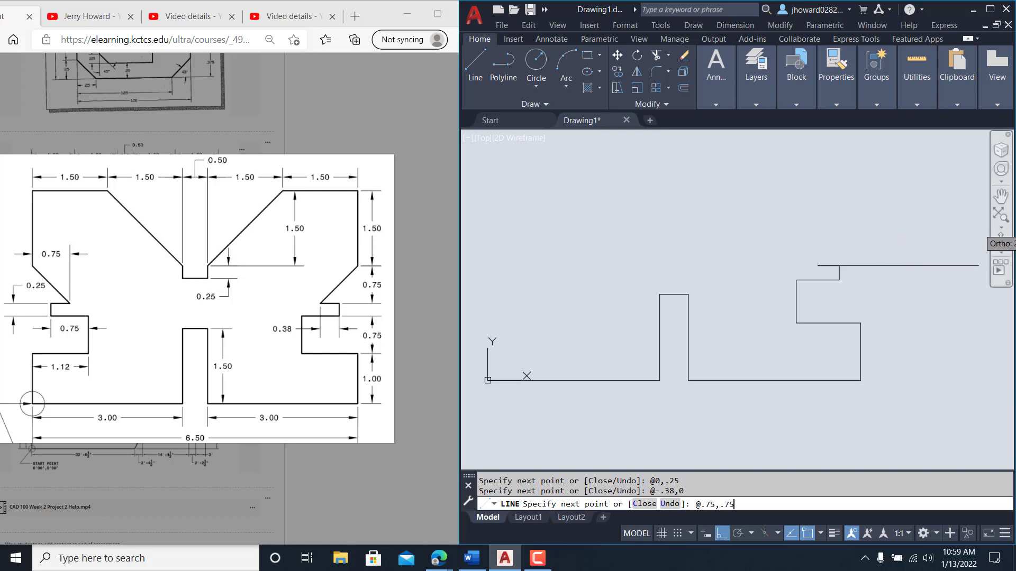
{"action": "type", "text": ".75"}
{"action": "key", "text": "Return"}
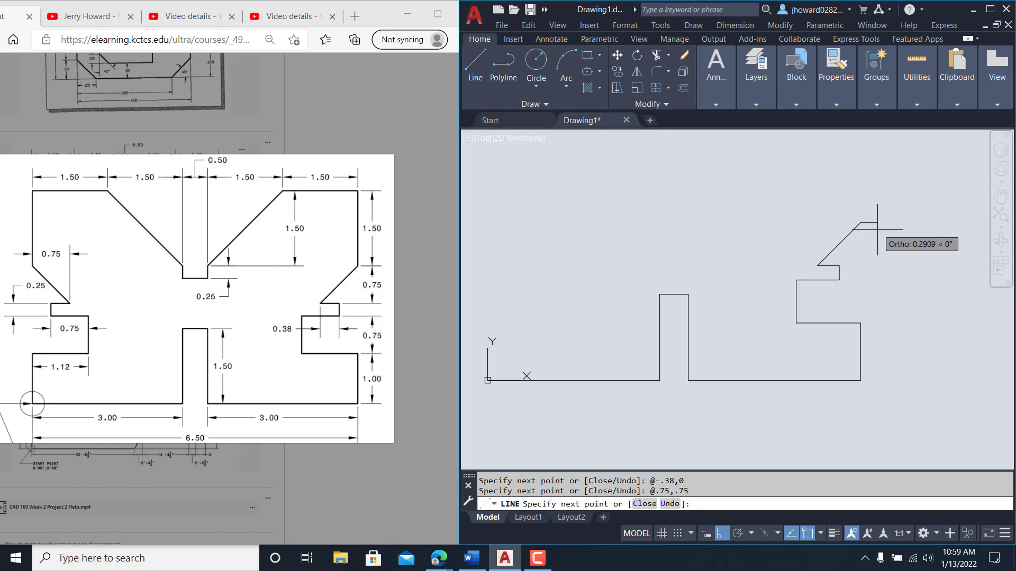
{"action": "middle_click_drag", "start_coordinate": [878, 230], "coordinate": [880, 304]}
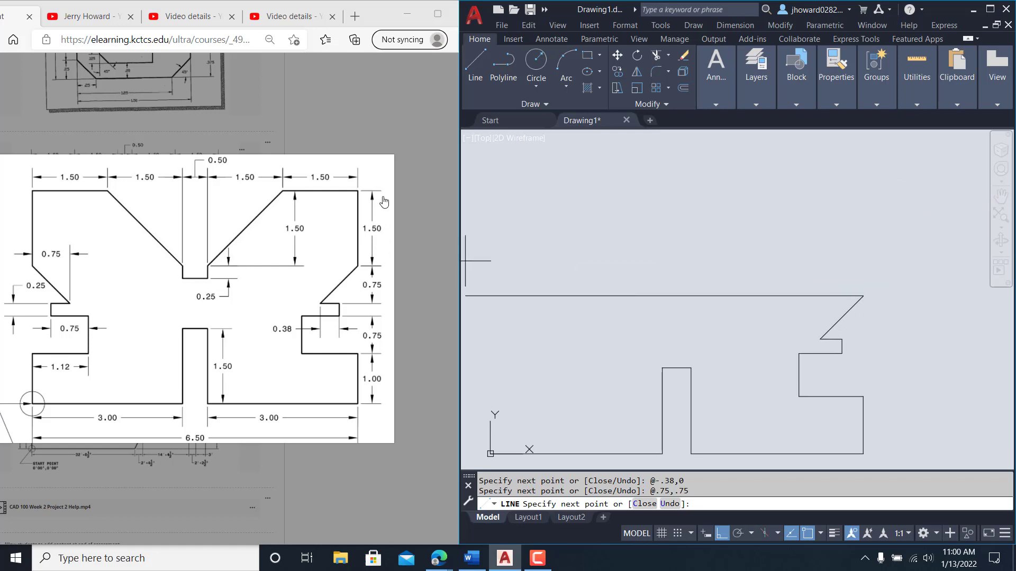
{"action": "key", "text": "F8"}
{"action": "type", "text": "@0"}
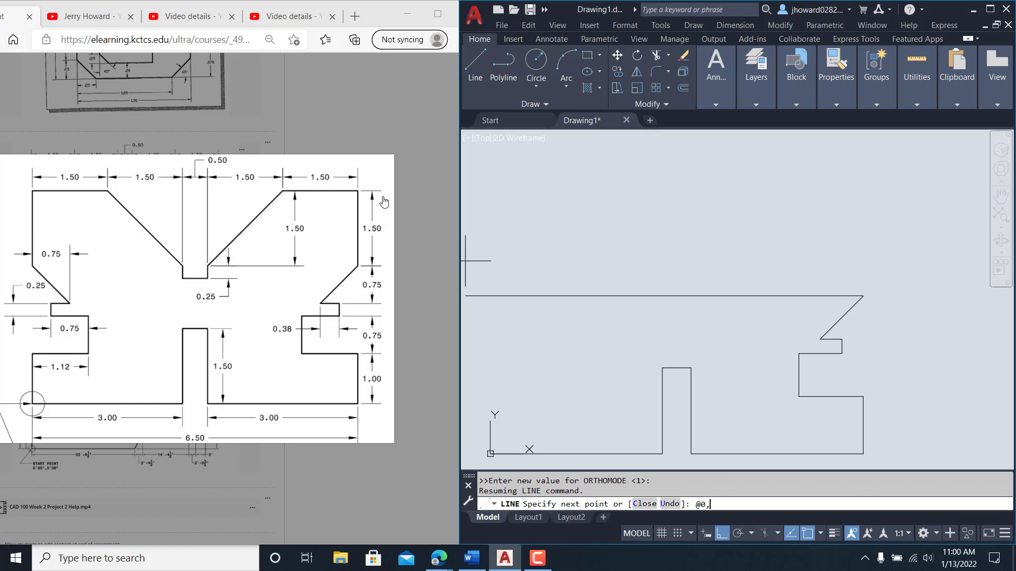
{"action": "type", "text": ",1.5"}
{"action": "key", "text": "Return"}
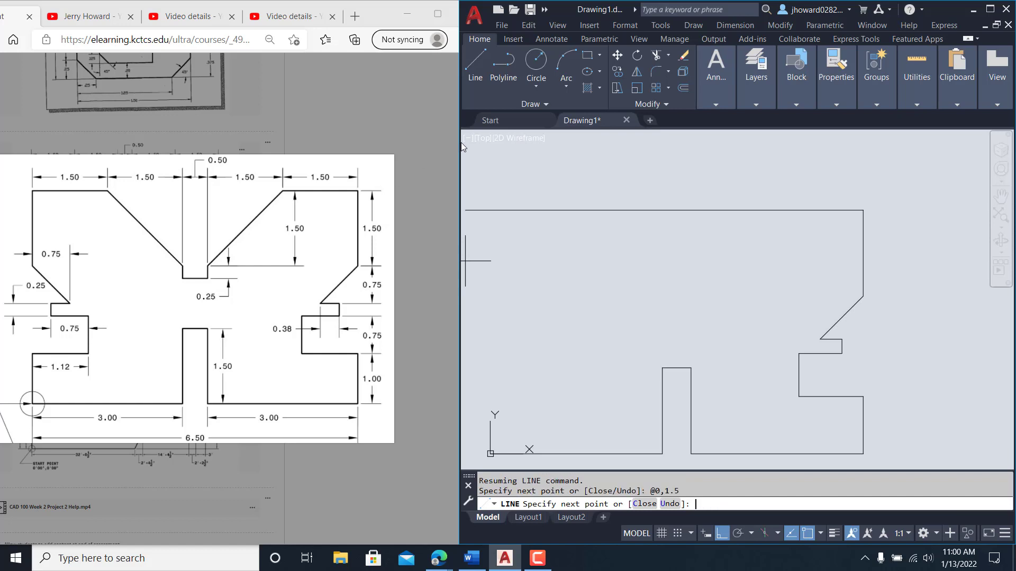
Step: Draw the 1.5 top edge, V-notch diagonals and its 0.25-deep, 0.5-wide slot
{"action": "key", "text": "F8"}
{"action": "type", "text": "@"}
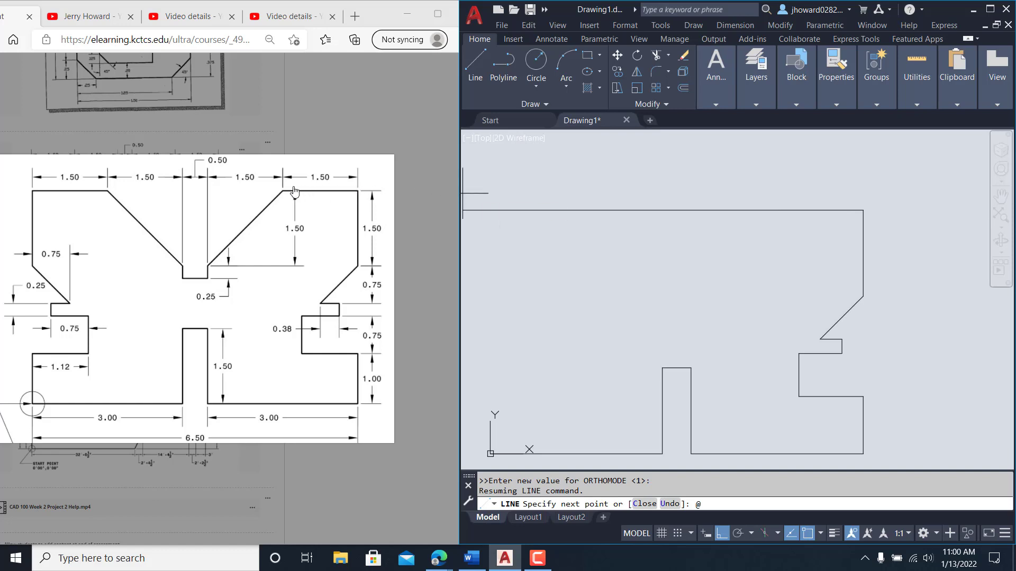
{"action": "type", "text": "-1.5"}
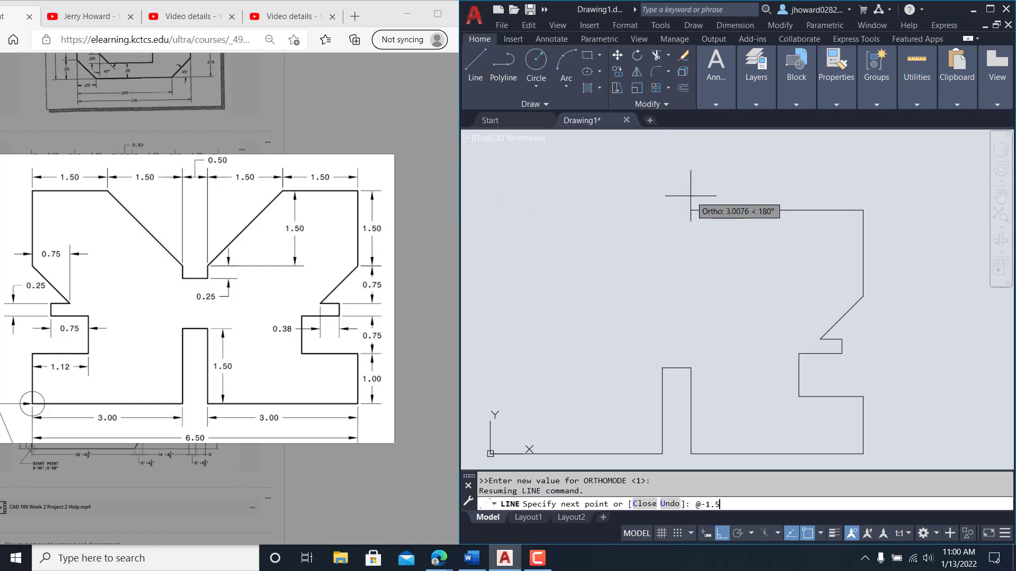
{"action": "type", "text": ",0"}
{"action": "key", "text": "Return"}
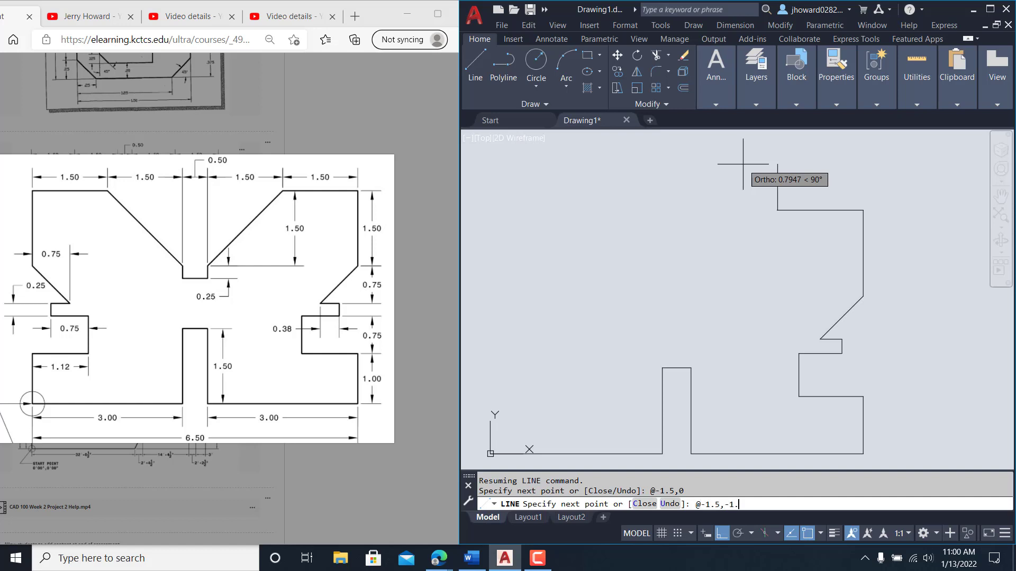
{"action": "key", "text": "Return"}
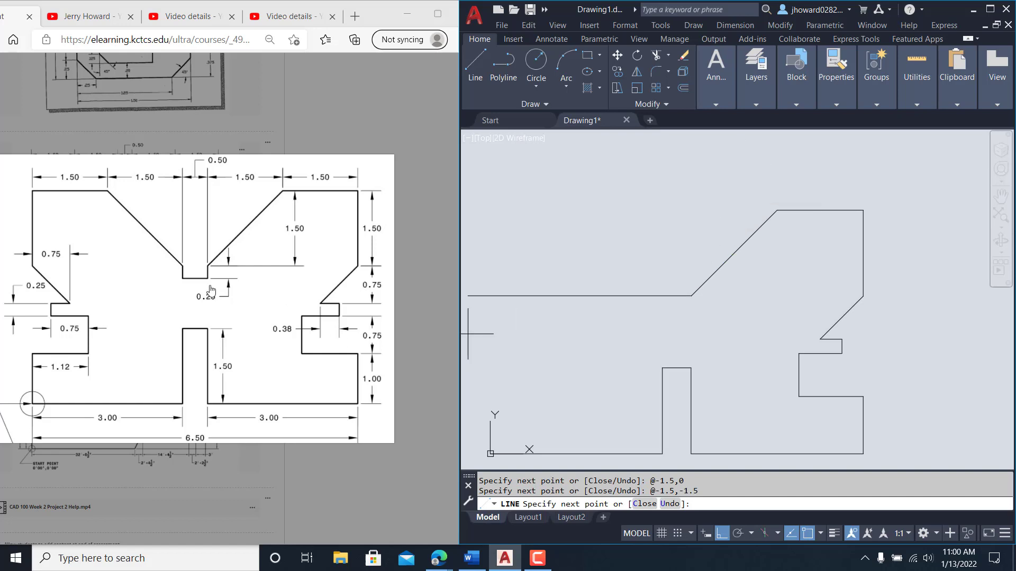
{"action": "type", "text": "@"}
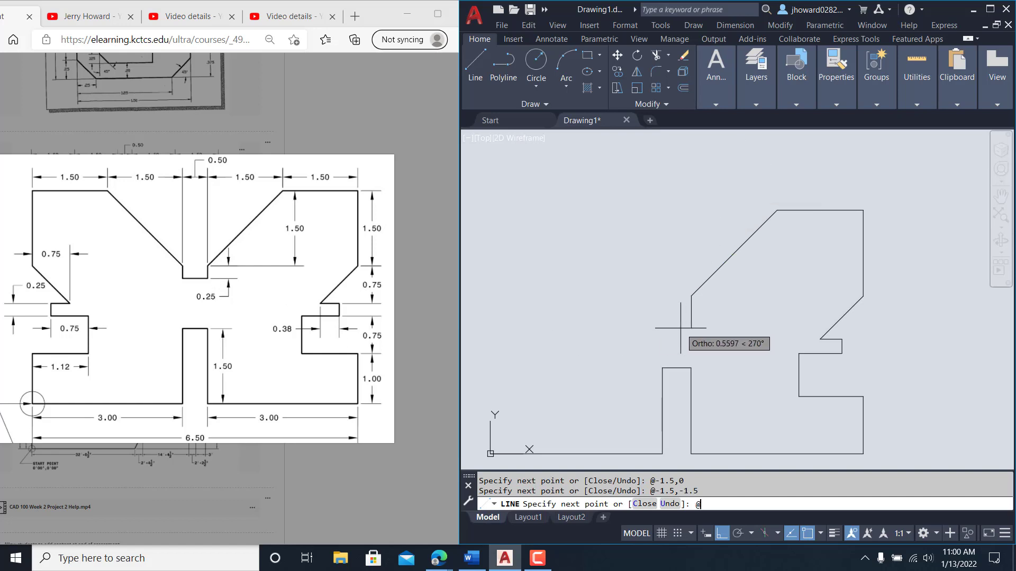
{"action": "type", "text": "0,-.25"}
{"action": "key", "text": "Return"}
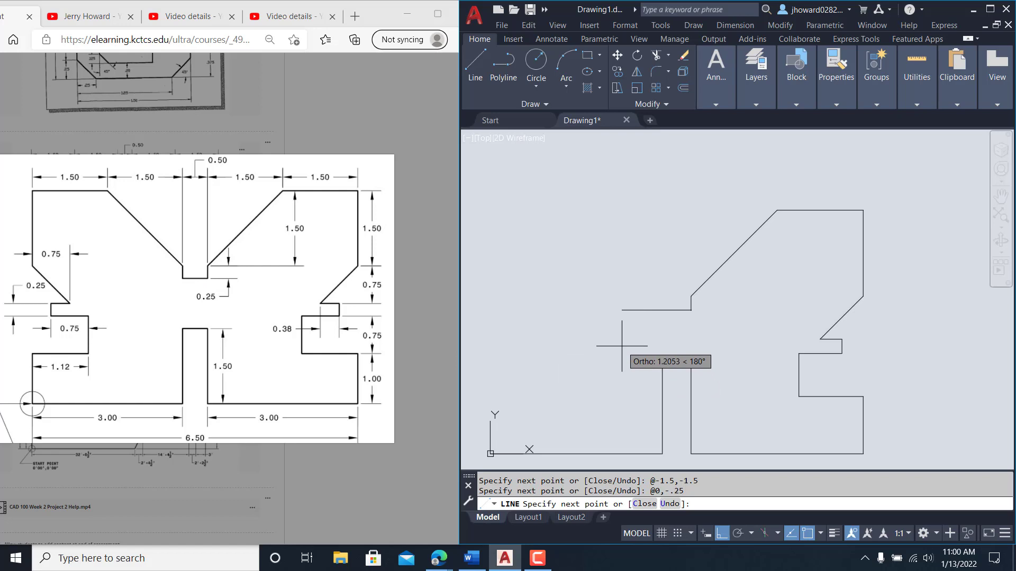
{"action": "type", "text": "@"}
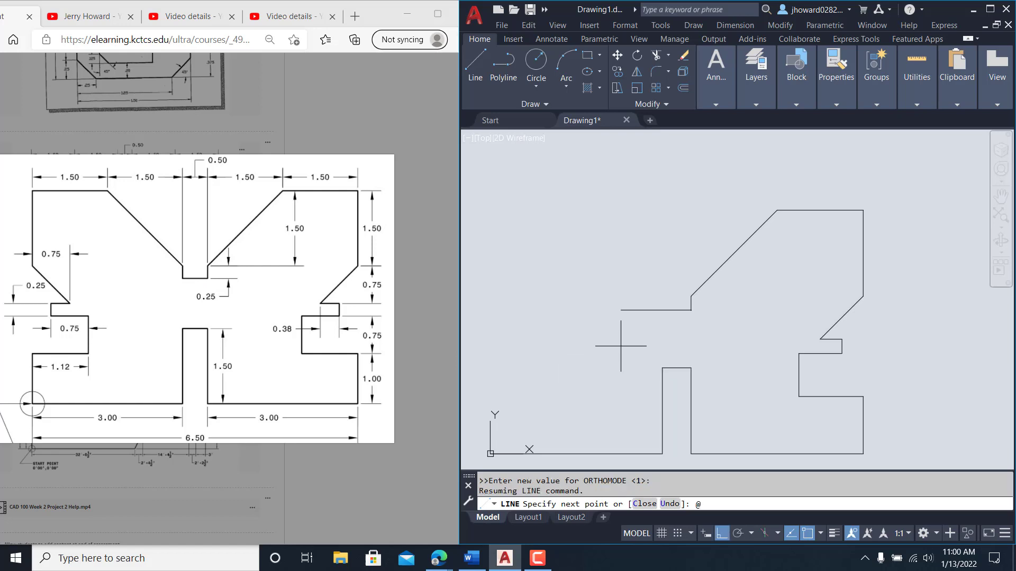
{"action": "type", "text": "-.5"}
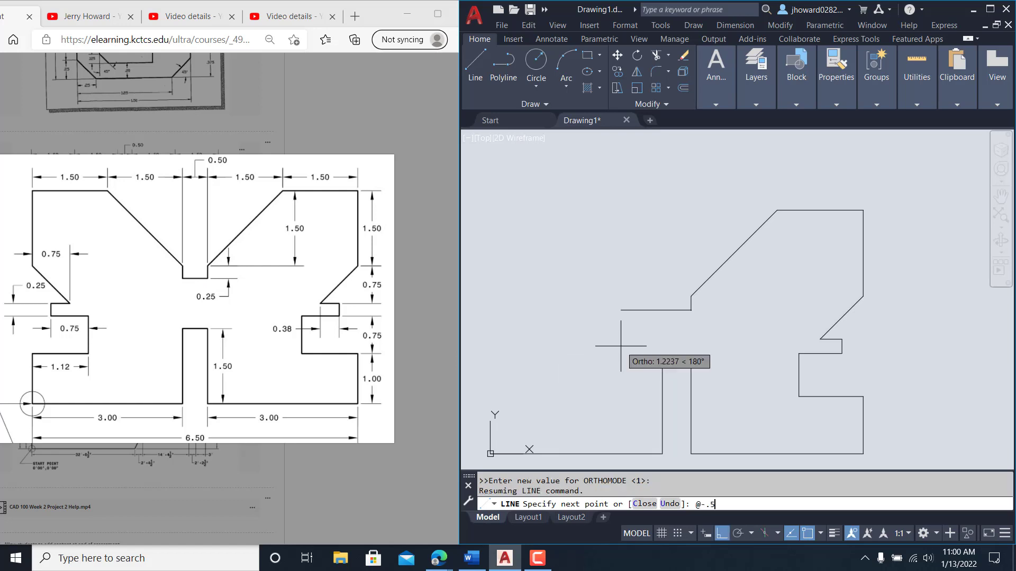
{"action": "type", "text": ",0"}
{"action": "key", "text": "Return"}
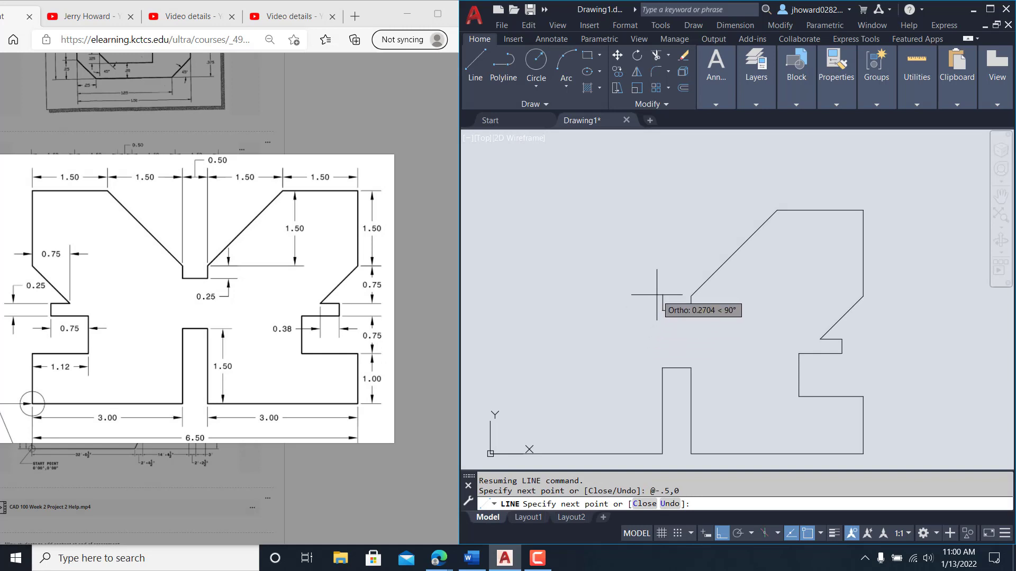
{"action": "type", "text": "@0,.25"}
{"action": "key", "text": "Return"}
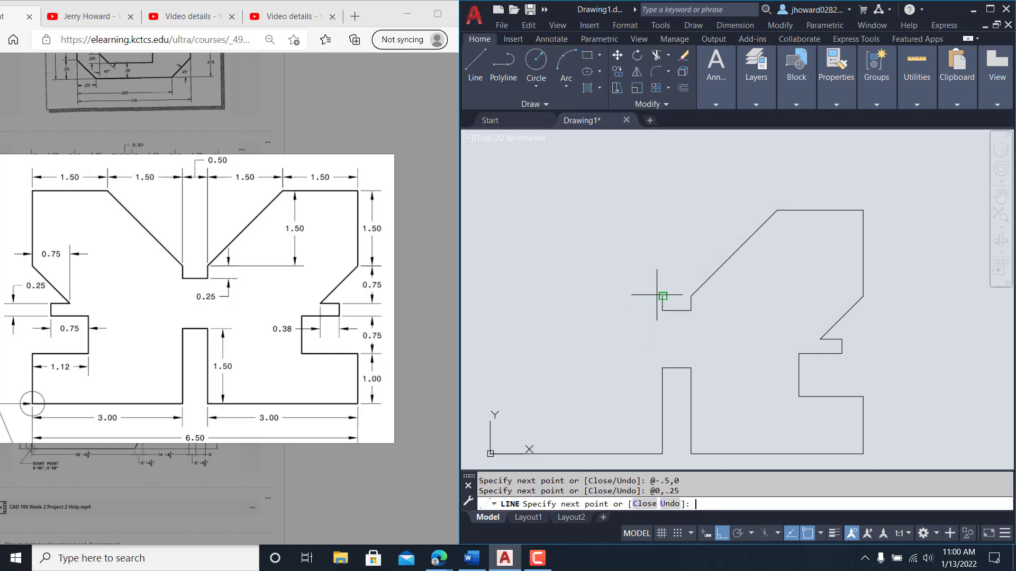
{"action": "type", "text": "@"}
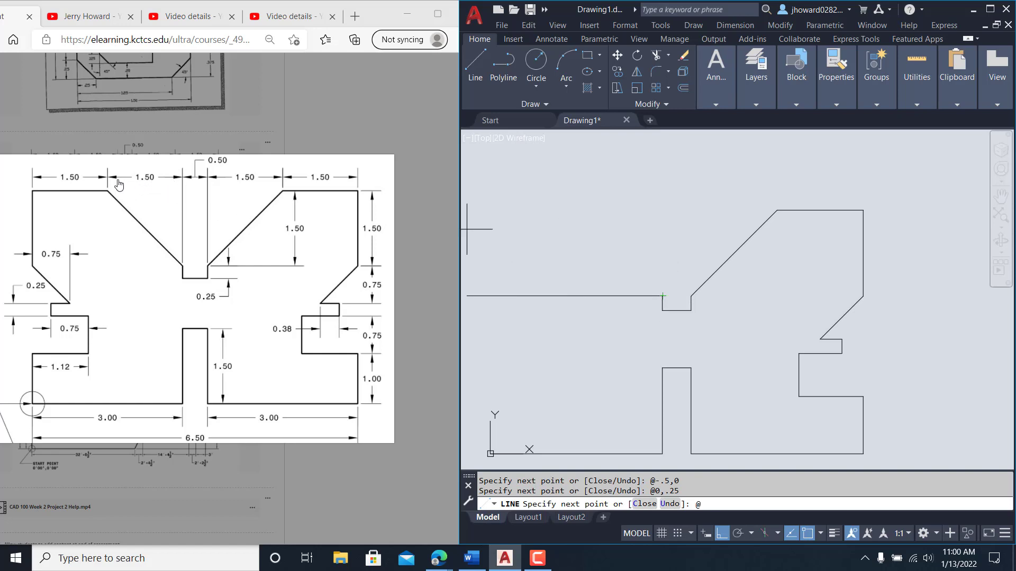
{"action": "type", "text": "-1.5,1.5"}
{"action": "key", "text": "Return"}
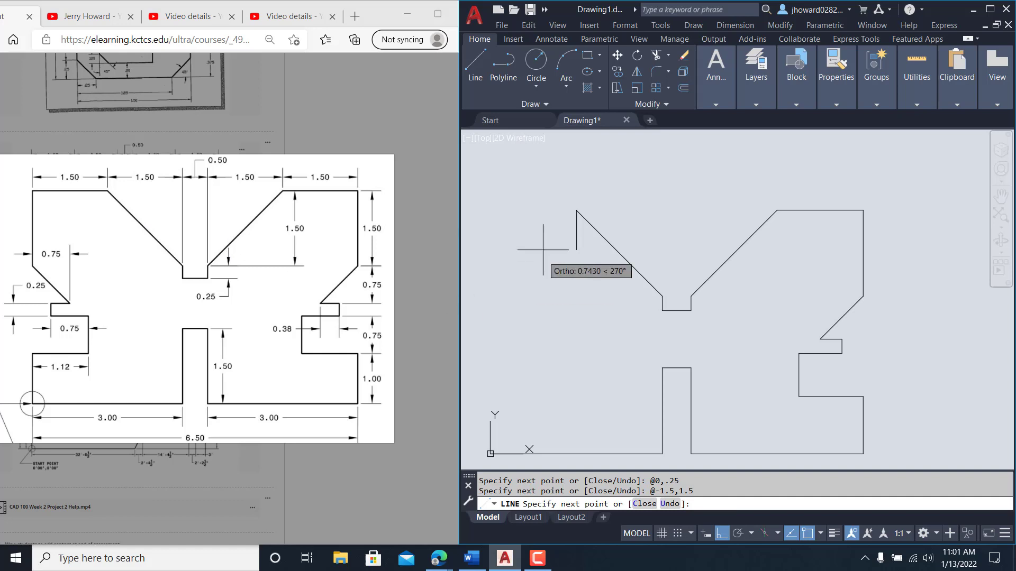
Step: Draw a 1.5 top-left line by mistake, then window-select and delete it
{"action": "middle_click_drag", "start_coordinate": [544, 243], "coordinate": [625, 235]}
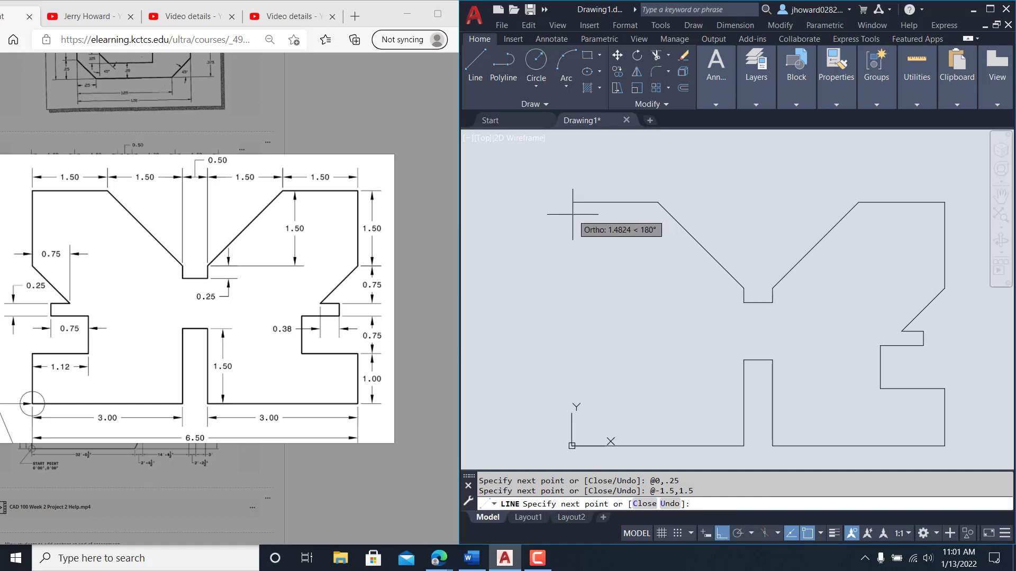
{"action": "type", "text": "@1.5,0"}
{"action": "key", "text": "Return"}
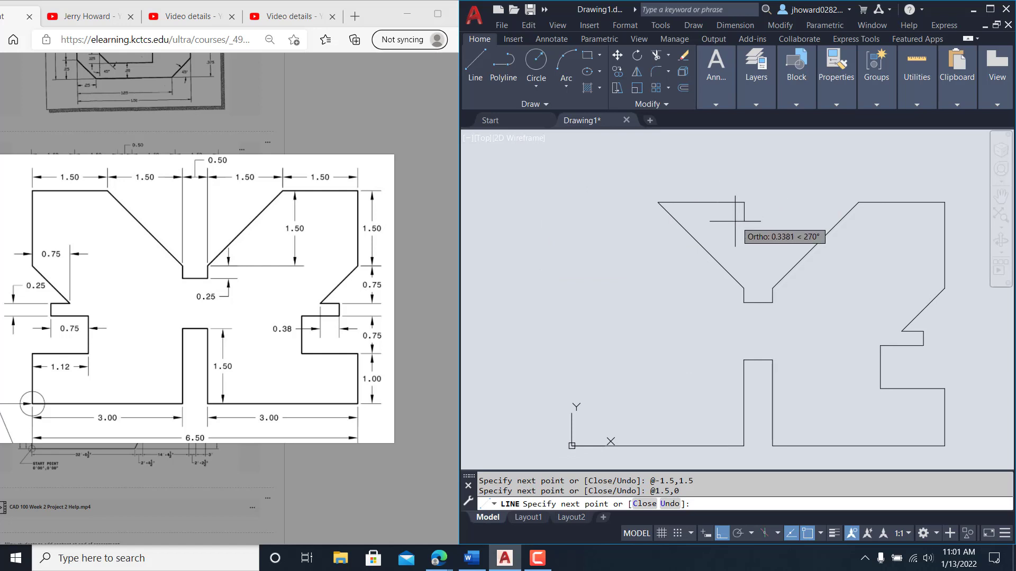
{"action": "key", "text": "Escape"}
{"action": "left_click", "coordinate": [733, 215]}
{"action": "left_click", "coordinate": [717, 190]}
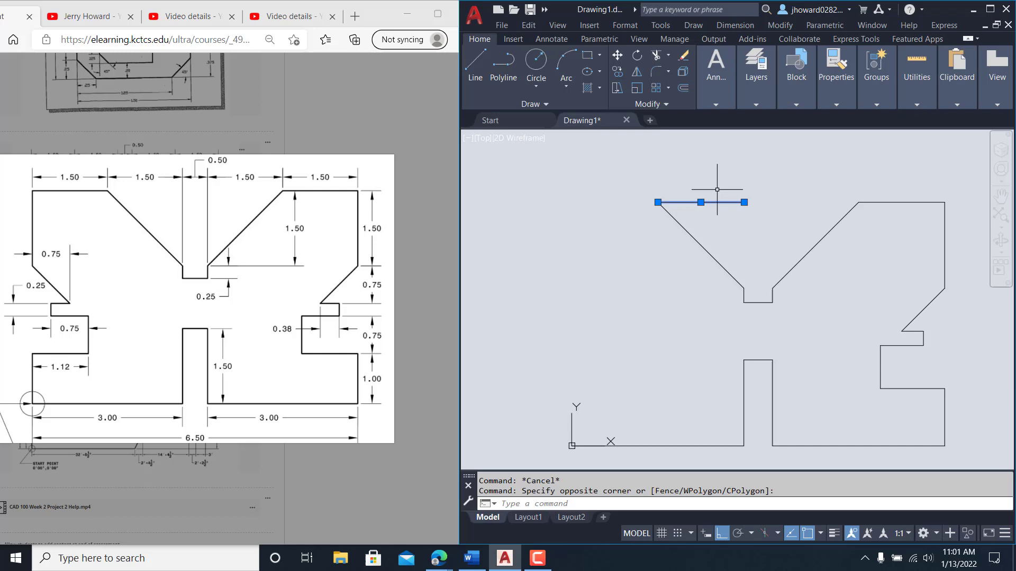
{"action": "key", "text": "Delete"}
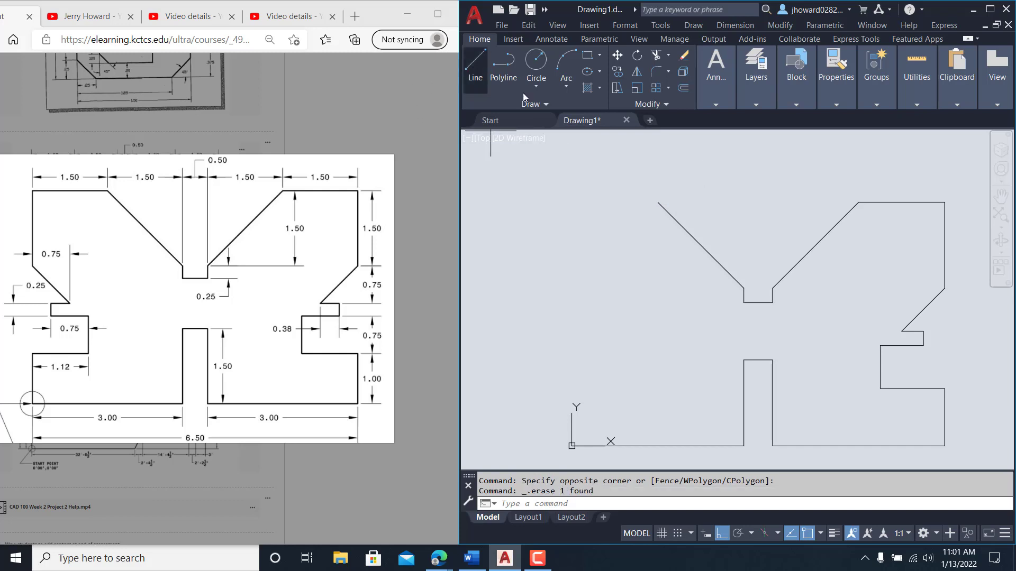
Step: From the diagonal's upper end, draw the 1.5 top-left edge and 1.5 left side drop
{"action": "left_click", "coordinate": [657, 202]}
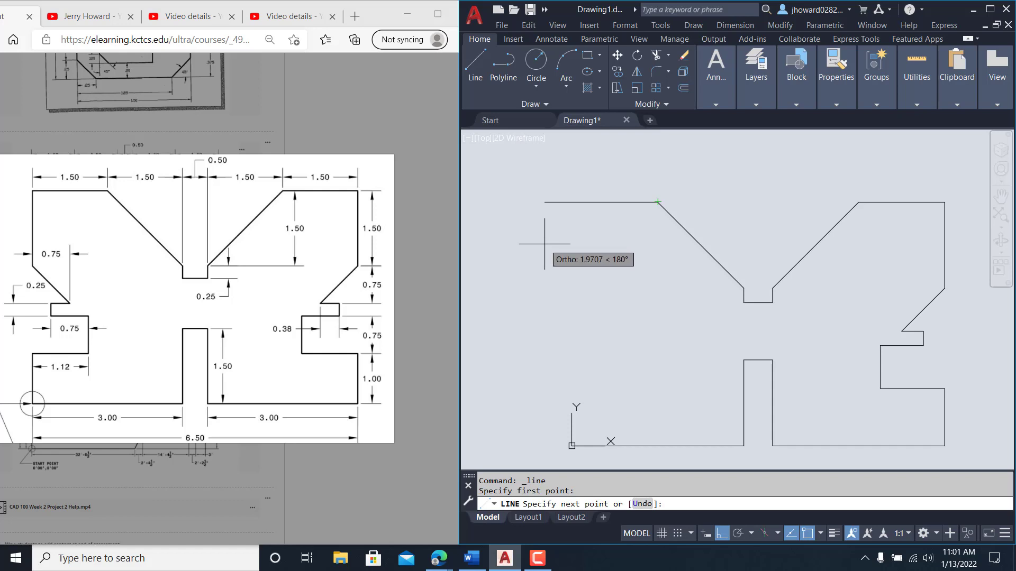
{"action": "type", "text": "@"}
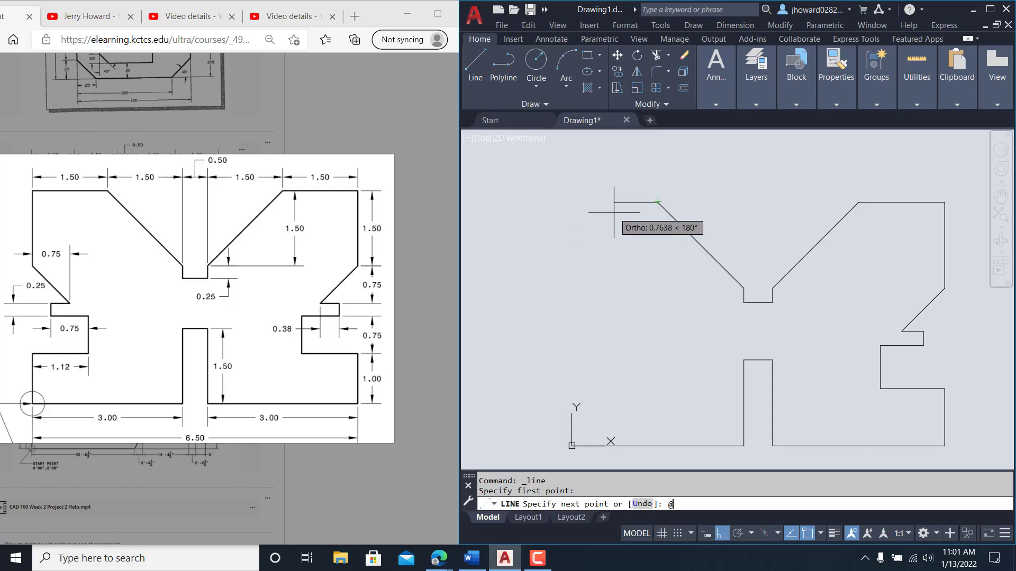
{"action": "type", "text": "-1.5,0"}
{"action": "key", "text": "Return"}
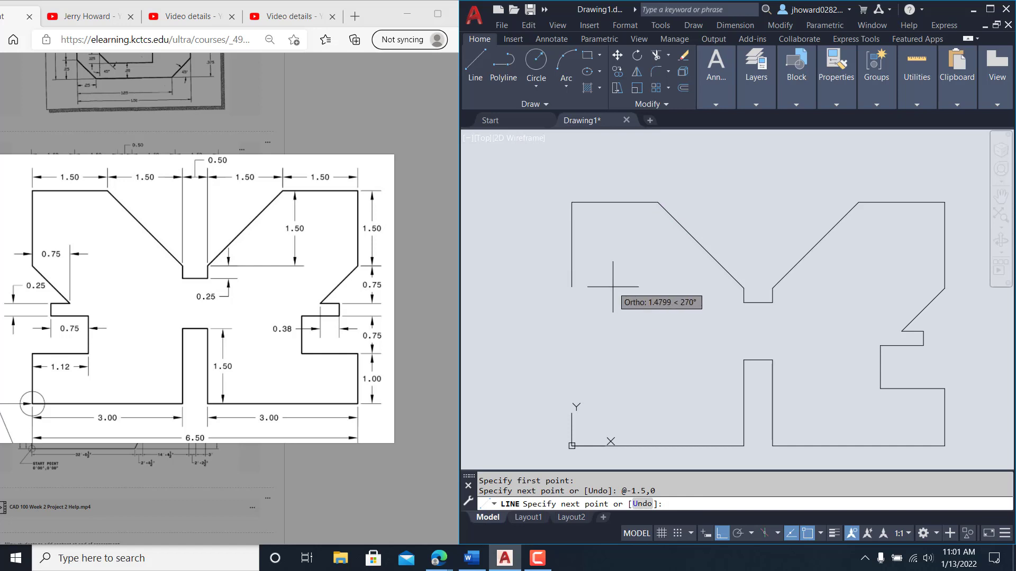
{"action": "type", "text": "@0"}
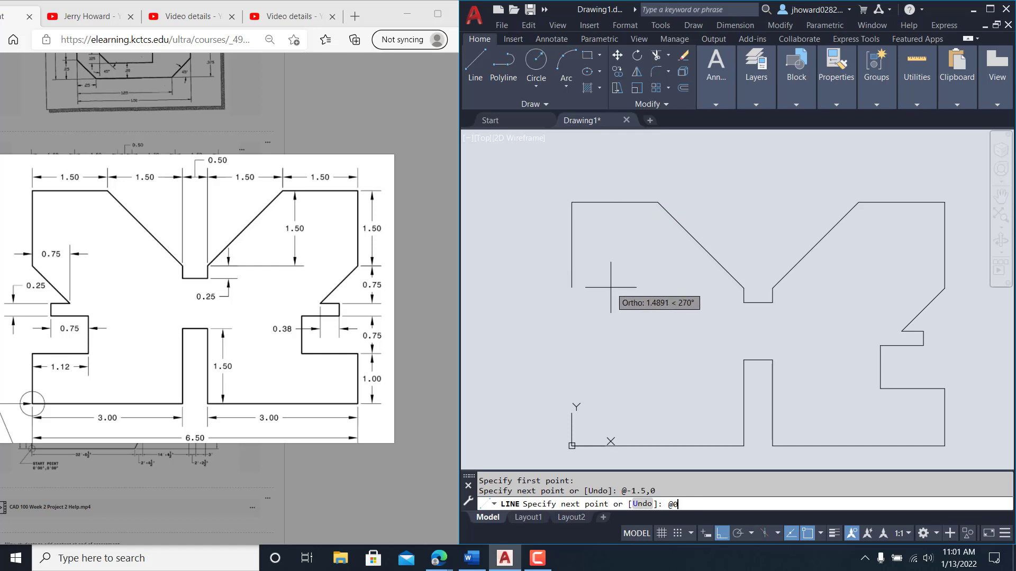
{"action": "type", "text": ",-1.5"}
{"action": "key", "text": "Return"}
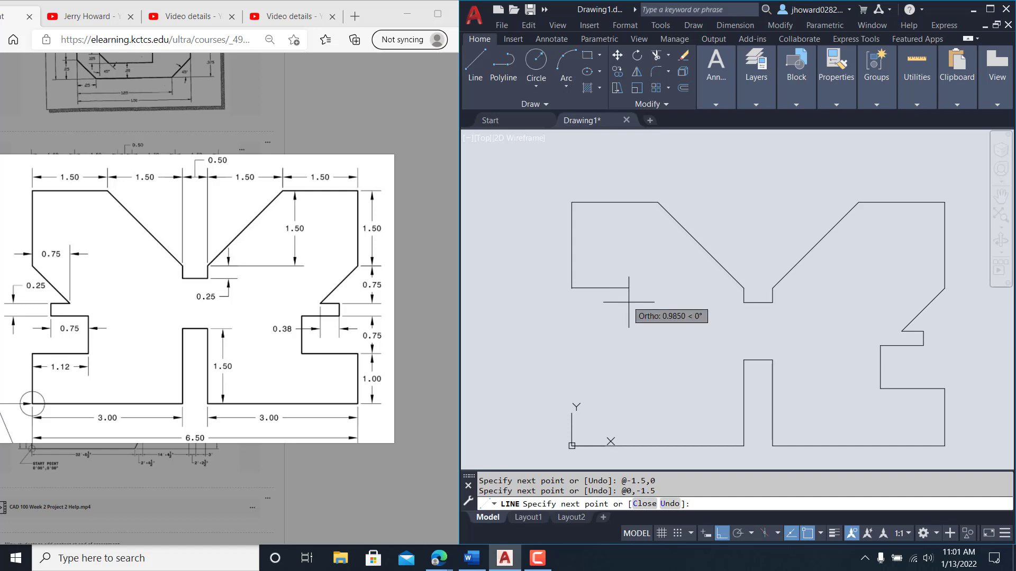
Step: Add the 0.75 left diagonal, the 0.38 ledge and the 0.25 drop
{"action": "type", "text": "@.75,"}
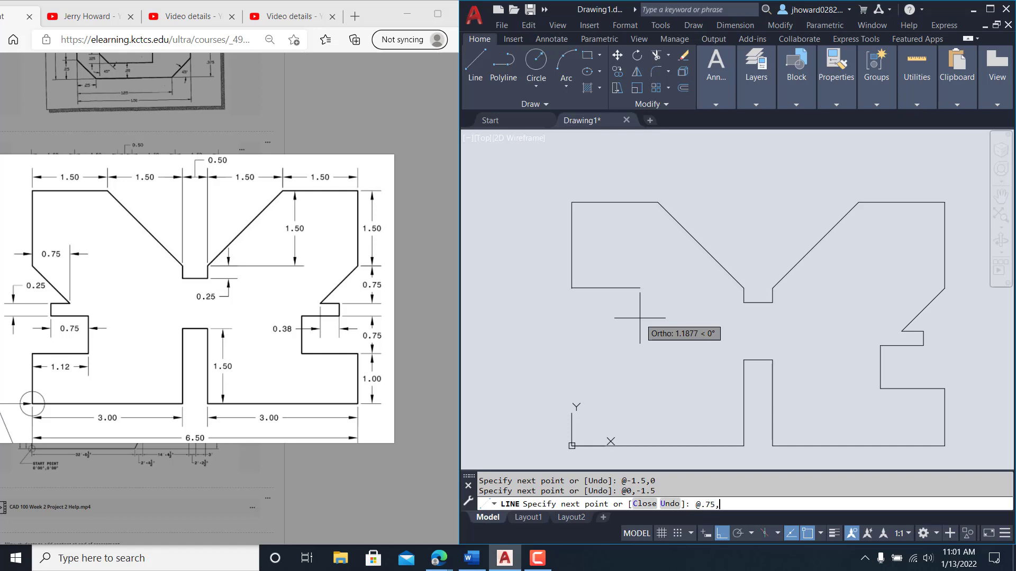
{"action": "type", "text": "-.75"}
{"action": "key", "text": "Return"}
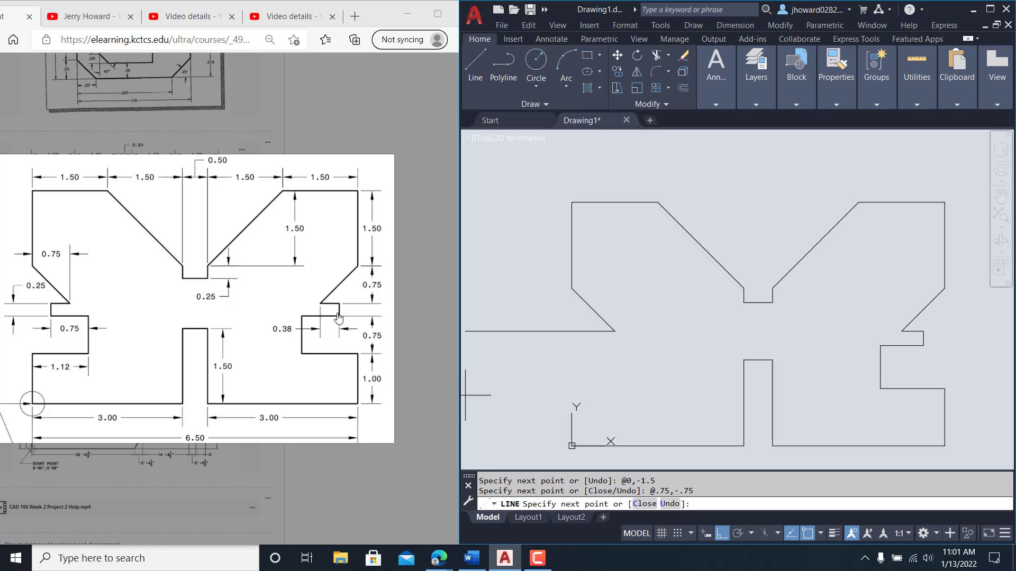
{"action": "type", "text": "@"}
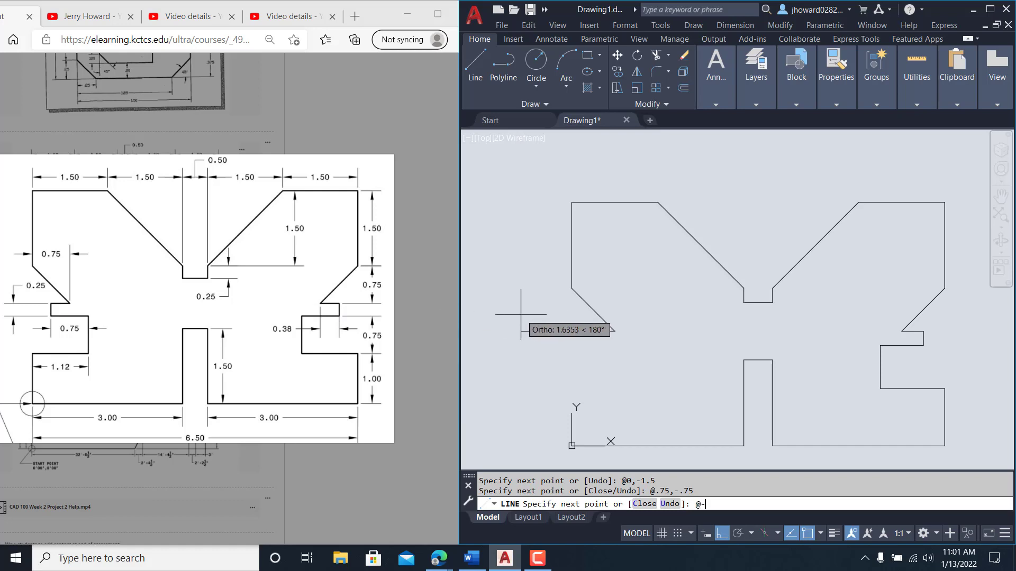
{"action": "type", "text": "-.38,0"}
{"action": "key", "text": "Return"}
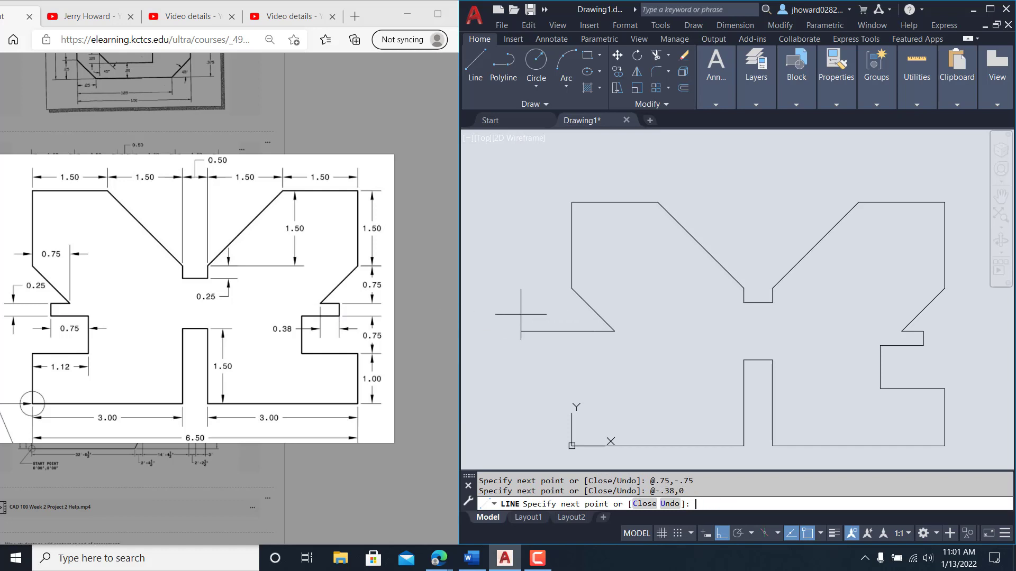
{"action": "type", "text": "@0,"}
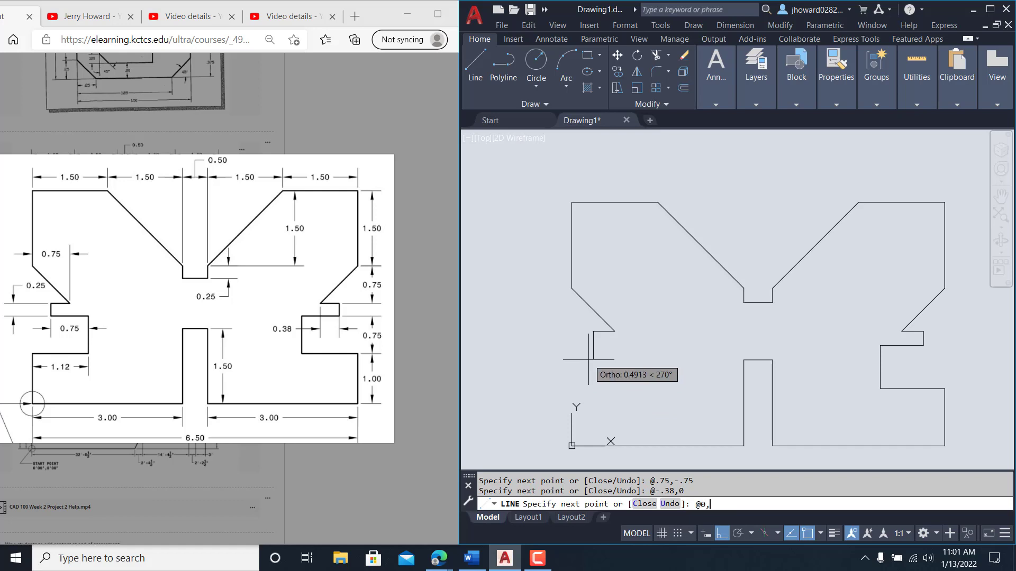
{"action": "type", "text": "-.25"}
{"action": "key", "text": "Return"}
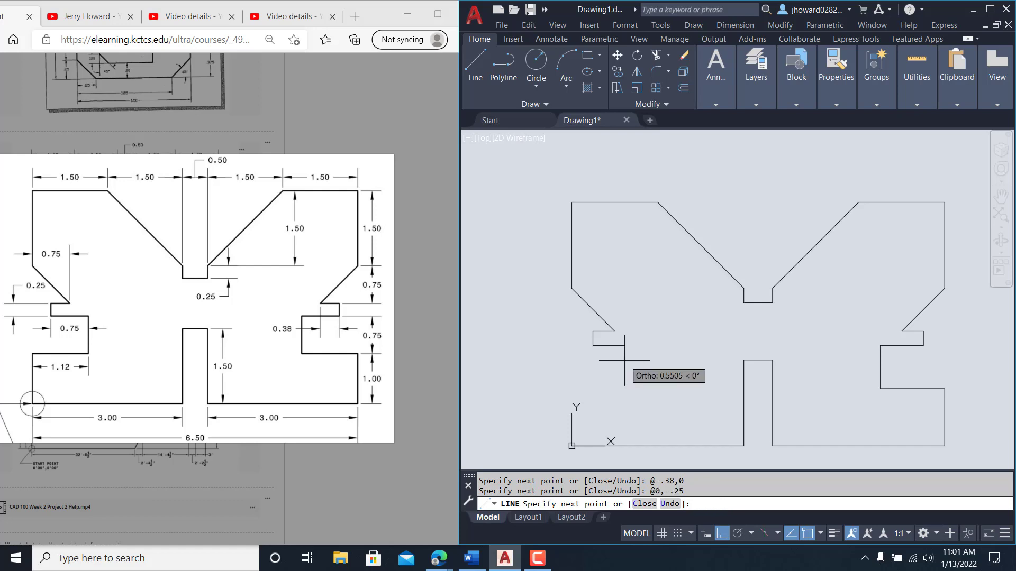
Step: Draw a 0.75 horizontal edge and end the line command
{"action": "type", "text": "@0,-."}
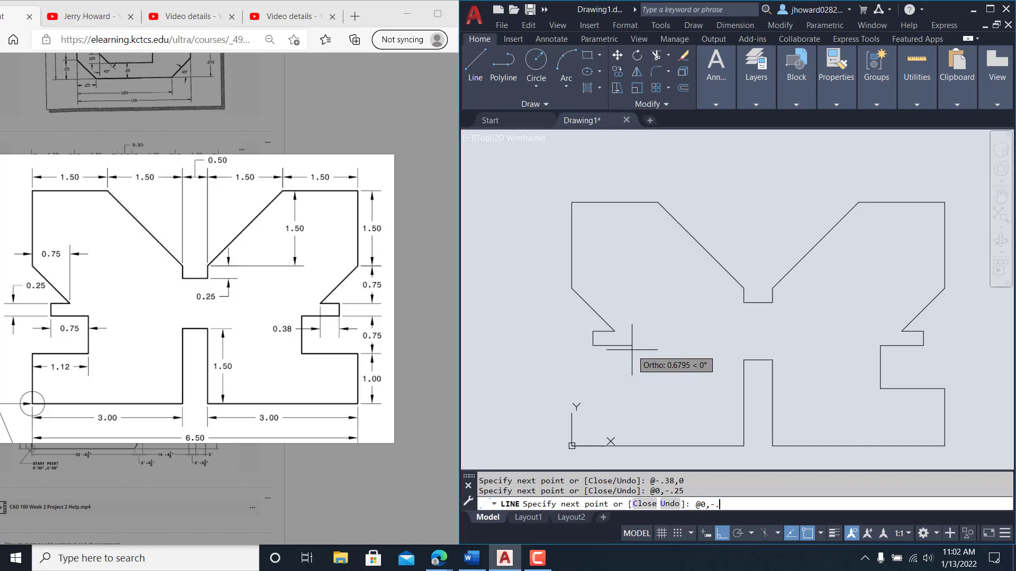
{"action": "key", "text": "BackSpace"}
{"action": "key", "text": "Return"}
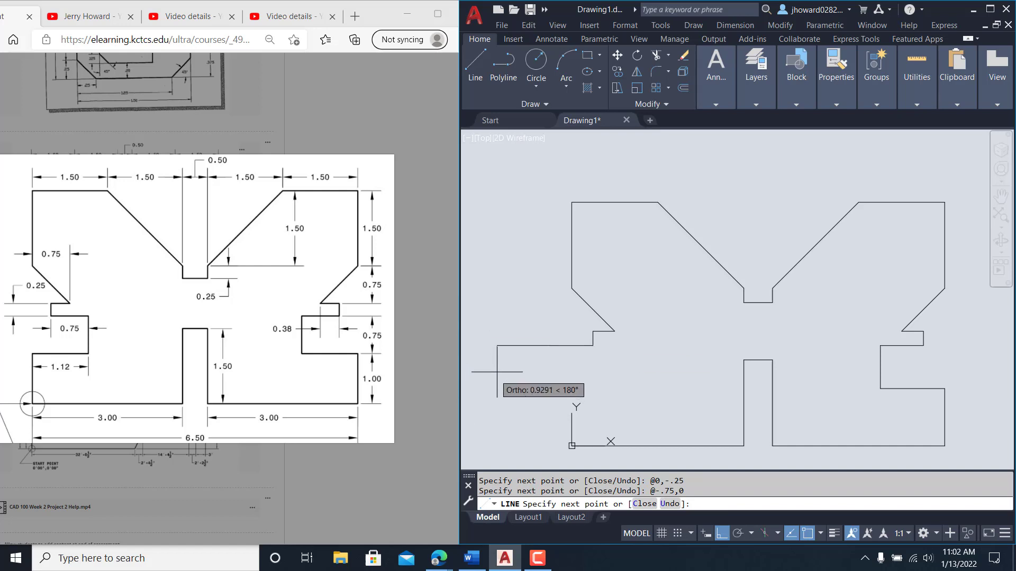
{"action": "key", "text": "Escape"}
Step: Delete the wrong 0.75 line and redraw a 0.75 edge right from the notch's lower end
{"action": "left_click", "coordinate": [561, 346]}
{"action": "key", "text": "Delete"}
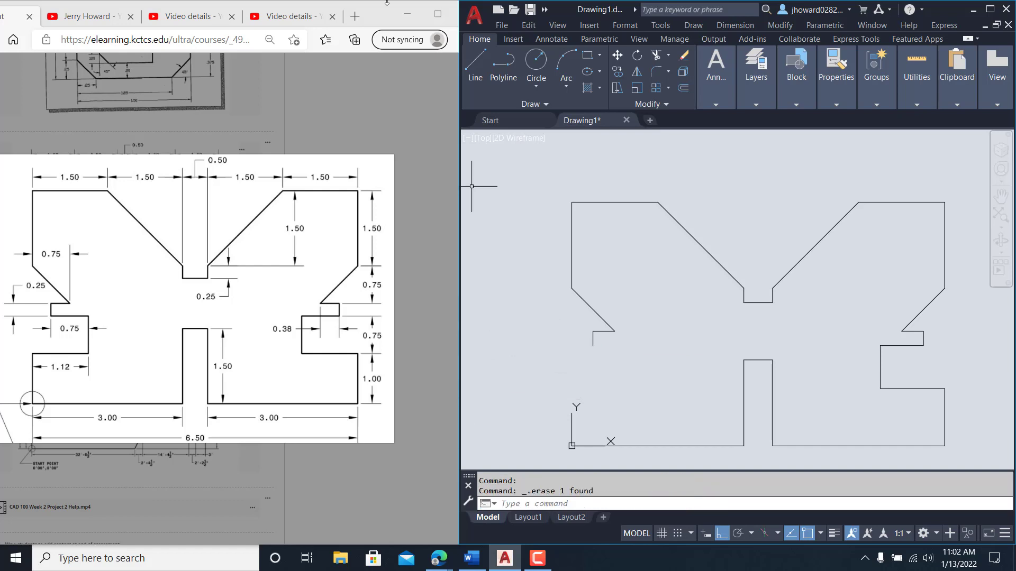
{"action": "left_click", "coordinate": [475, 66]}
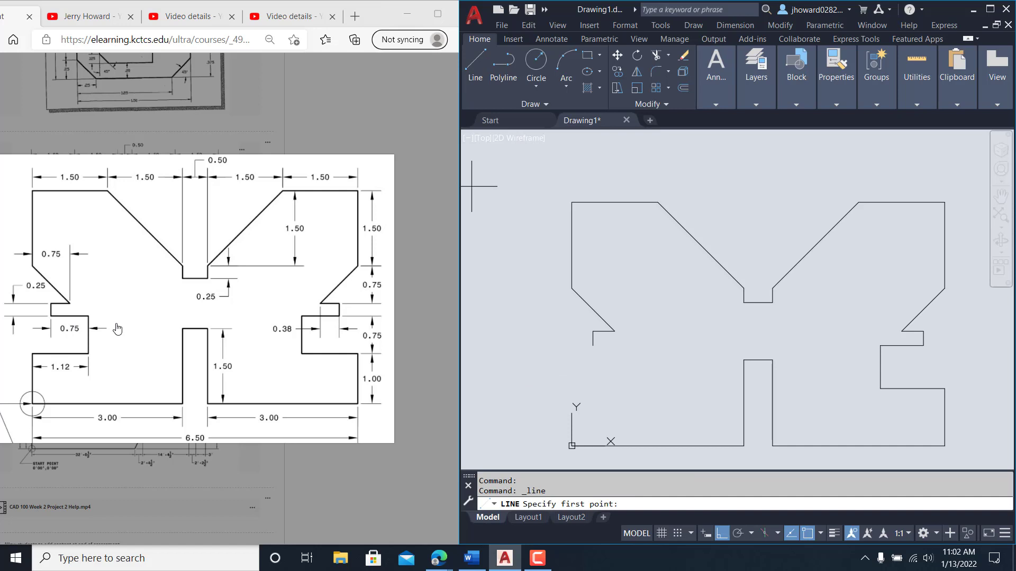
{"action": "left_click", "coordinate": [593, 345]}
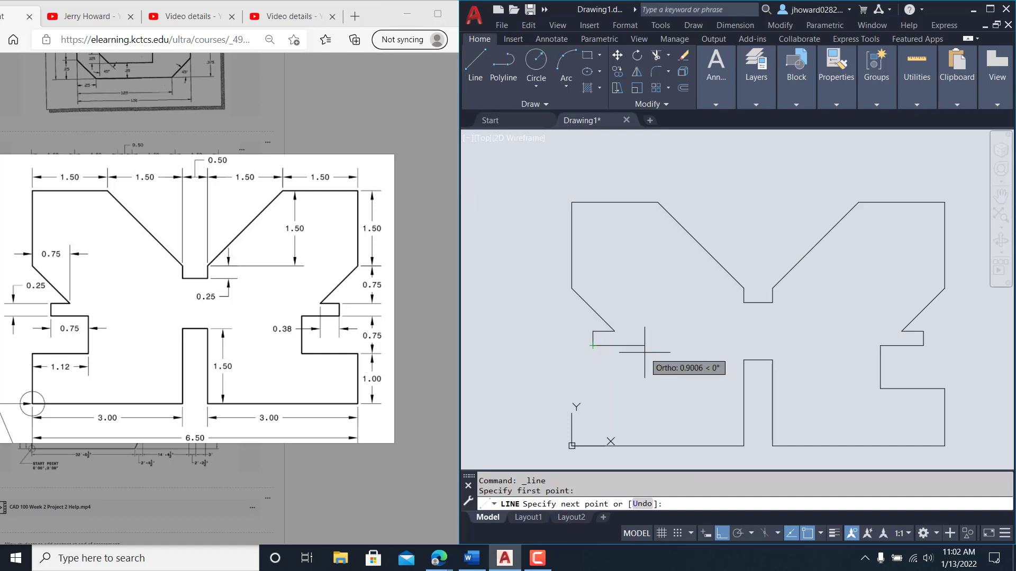
{"action": "type", "text": "@.75,0"}
{"action": "key", "text": "Return"}
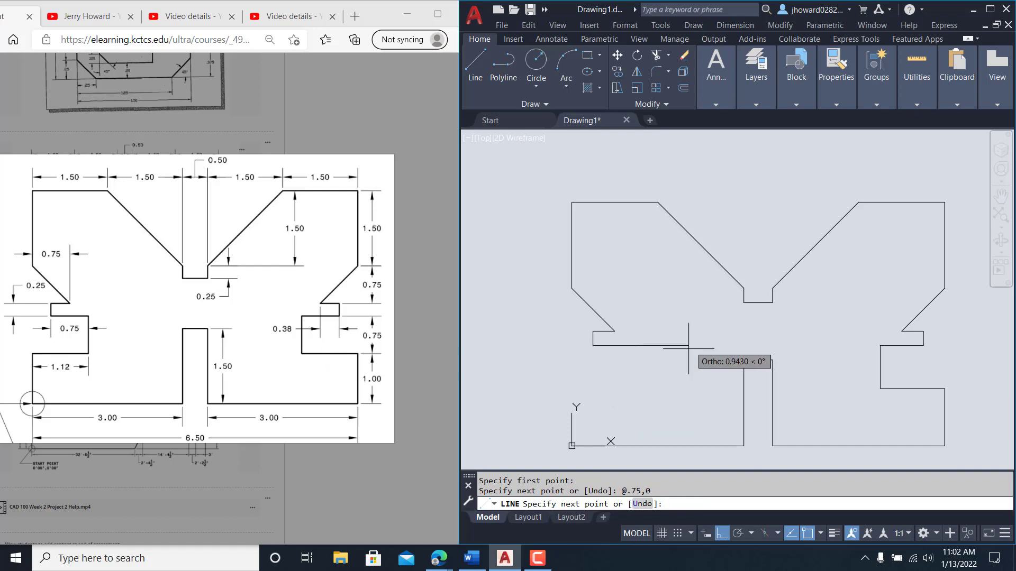
Step: Draw the 0.75 drop and 1.12 step left, then close the outline at 0,0
{"action": "type", "text": "@0,"}
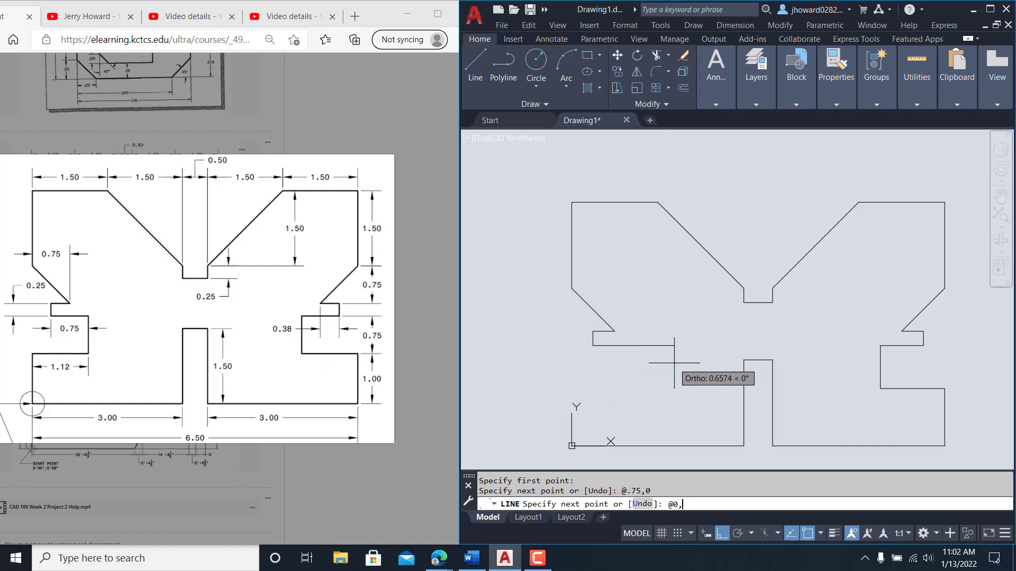
{"action": "type", "text": "-.75"}
{"action": "key", "text": "Return"}
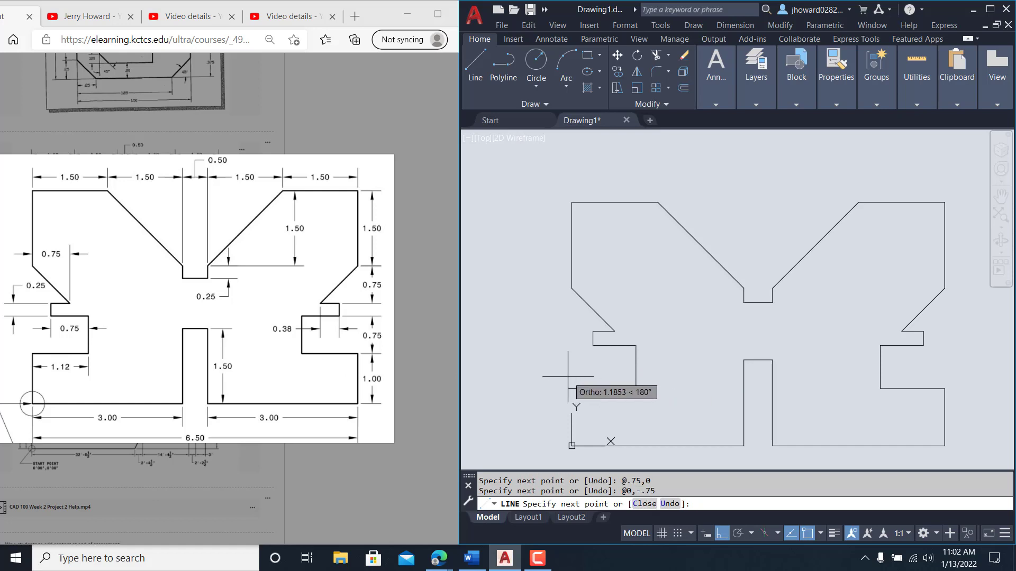
{"action": "type", "text": "@-1.12,0"}
{"action": "key", "text": "Return"}
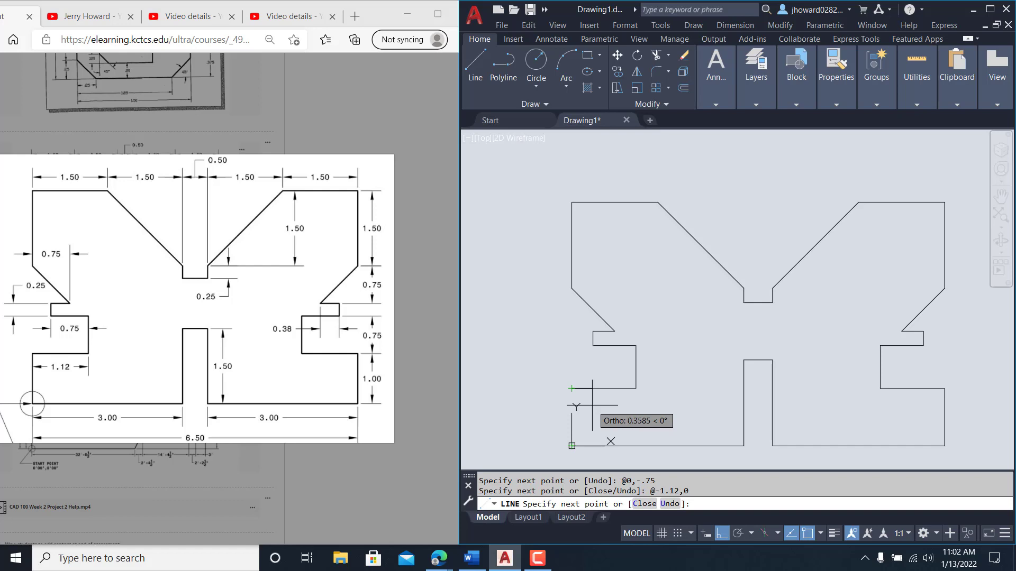
{"action": "type", "text": "0,0"}
{"action": "key", "text": "Return"}
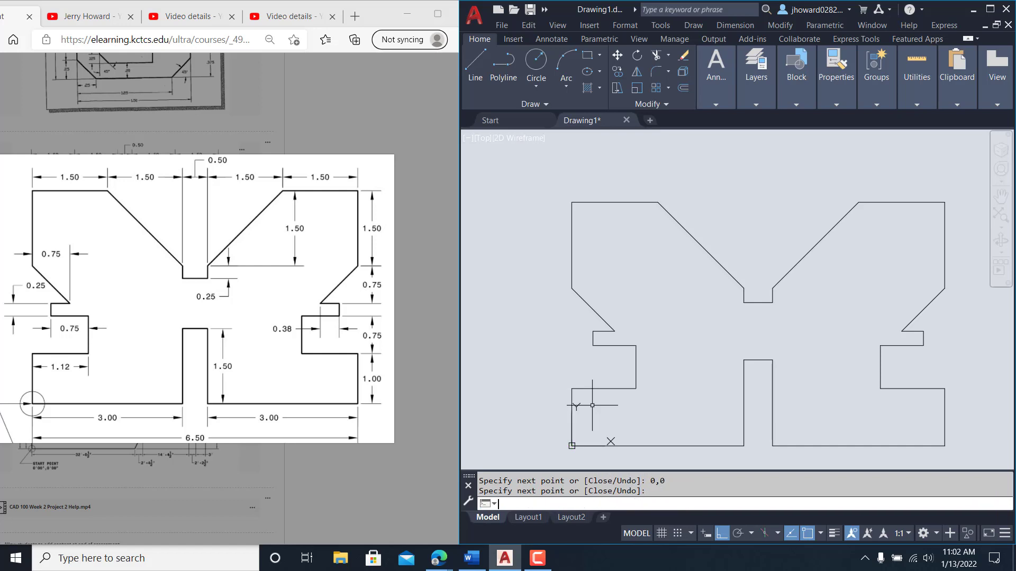
{"action": "scroll", "coordinate": [683, 331], "scroll_direction": "down", "scroll_amount": 1}
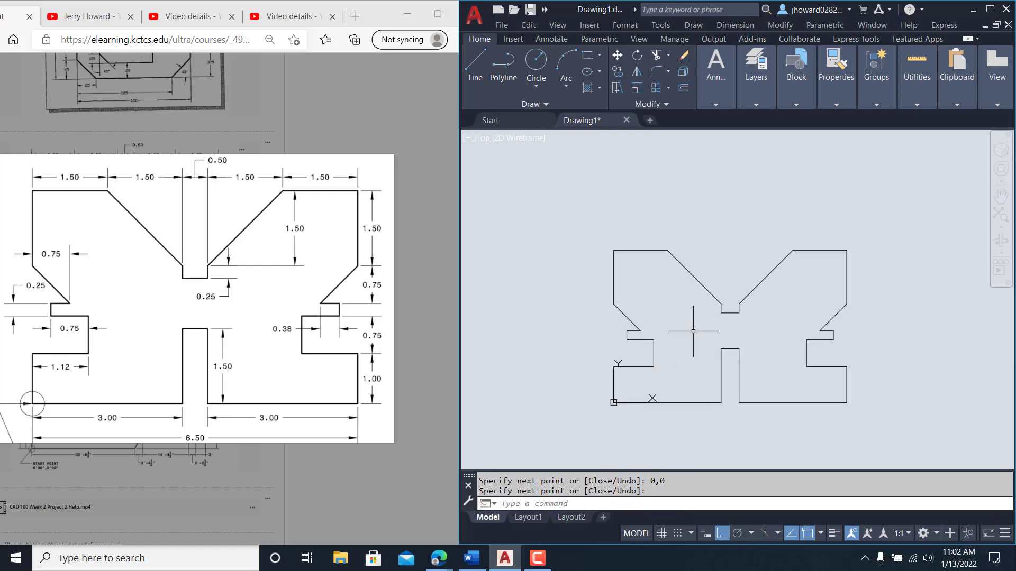
{"action": "scroll", "coordinate": [694, 331], "scroll_direction": "up", "scroll_amount": 1}
{"action": "middle_click_drag", "start_coordinate": [730, 355], "coordinate": [734, 334]}
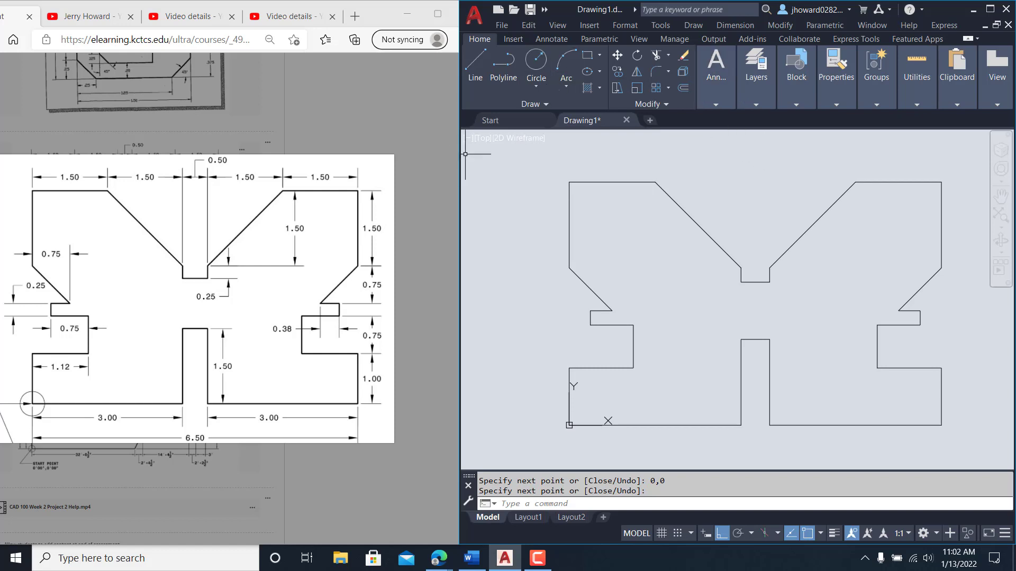
{"action": "left_click_drag", "start_coordinate": [459, 155], "coordinate": [404, 155]}
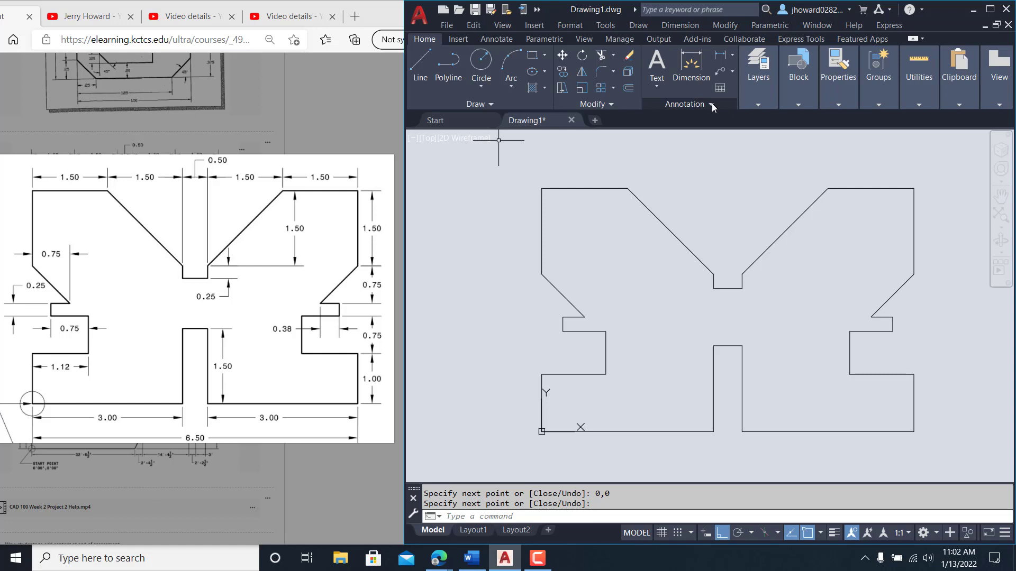
{"action": "left_click", "coordinate": [691, 63]}
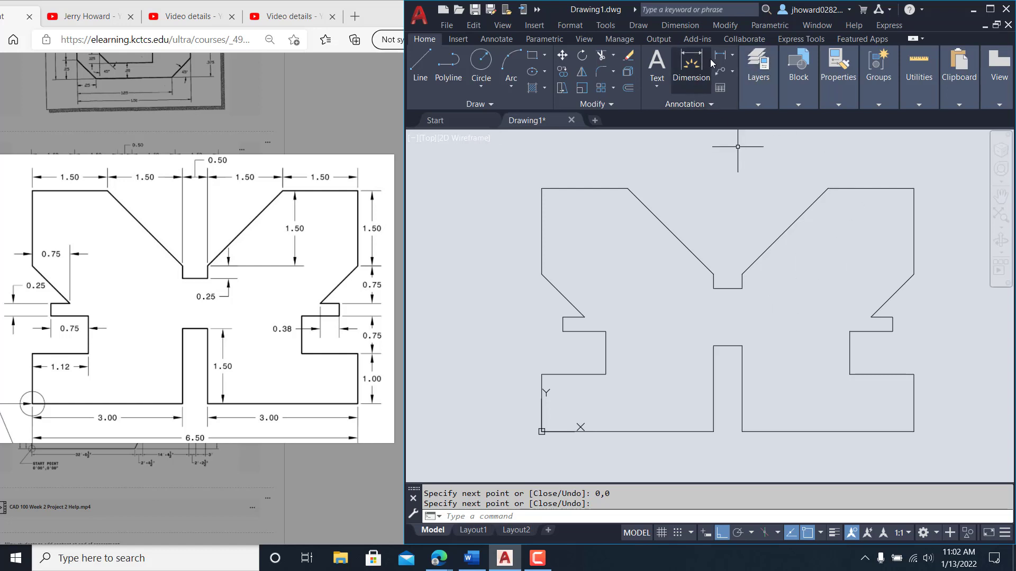
{"action": "left_click", "coordinate": [542, 431]}
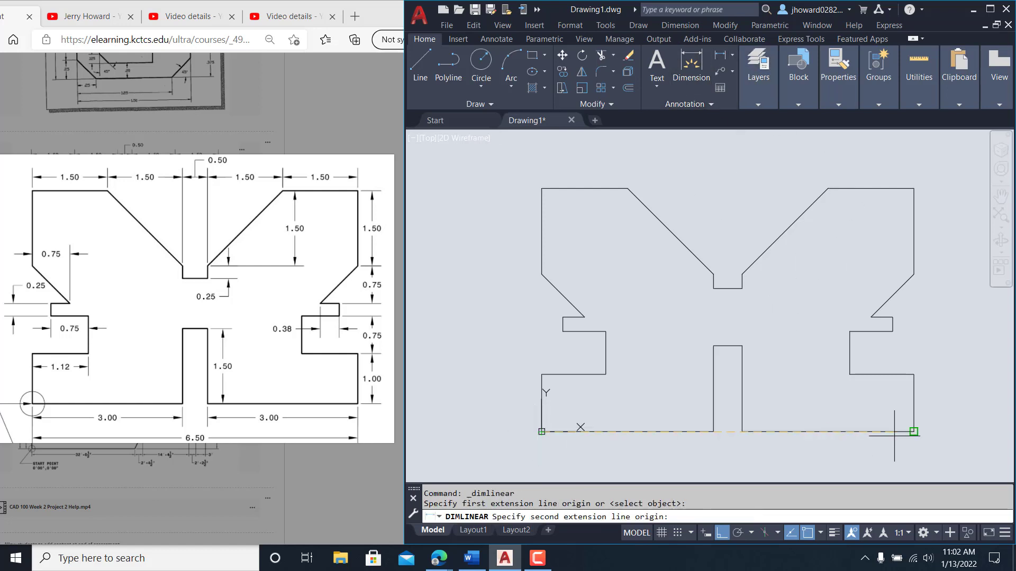
{"action": "left_click", "coordinate": [914, 431]}
{"action": "left_click", "coordinate": [885, 459]}
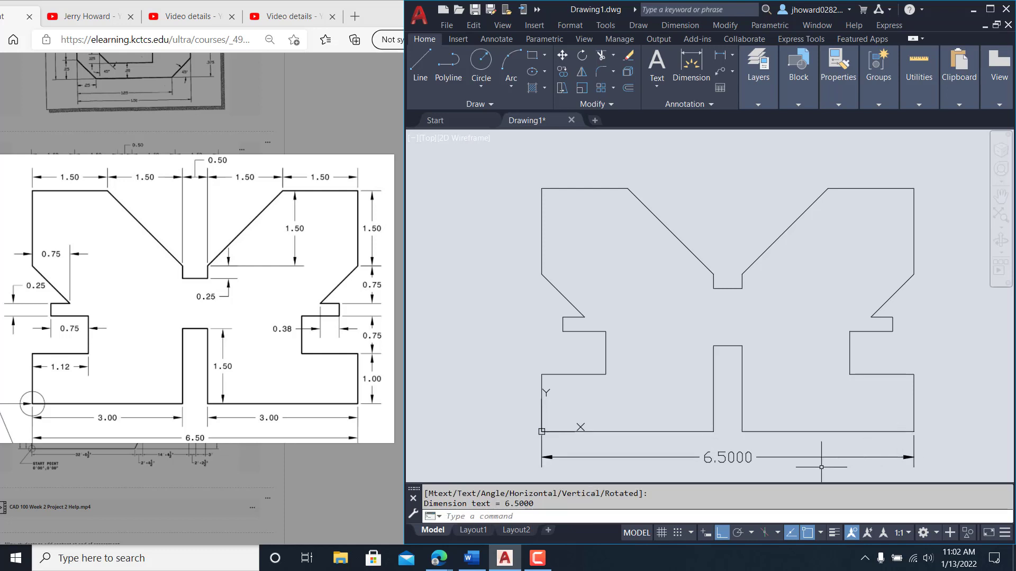
{"action": "left_click", "coordinate": [767, 454]}
{"action": "key", "text": "Delete"}
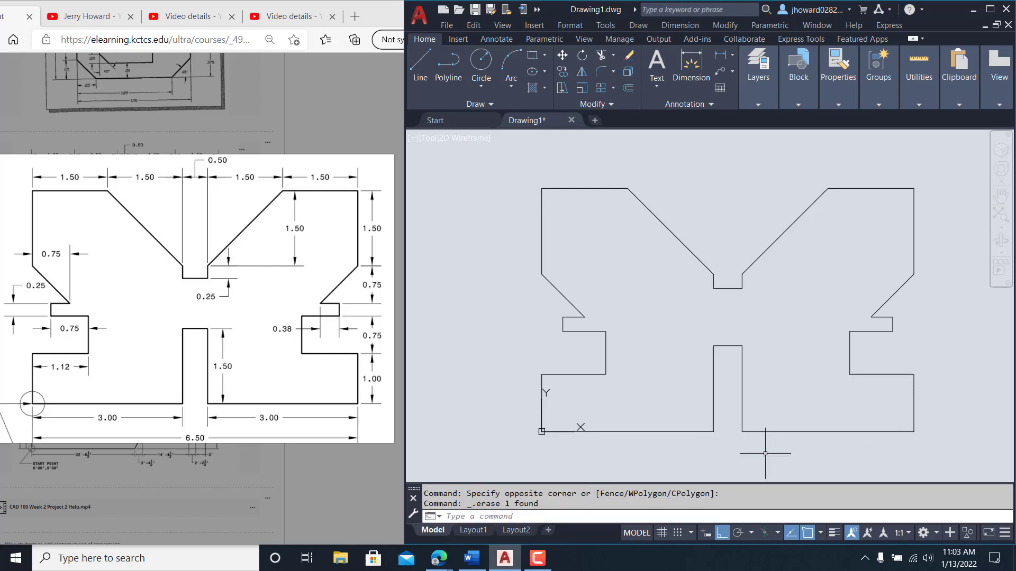